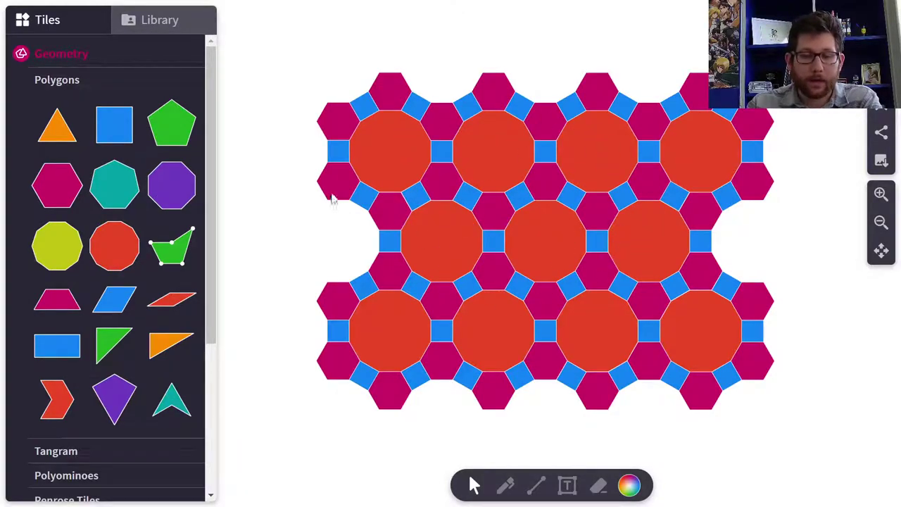
Step: Box-select the whole red, pink and blue tiling of dodecagons, hexagons and squares, and delete it
left_click_drag(283, 34, 850, 448)
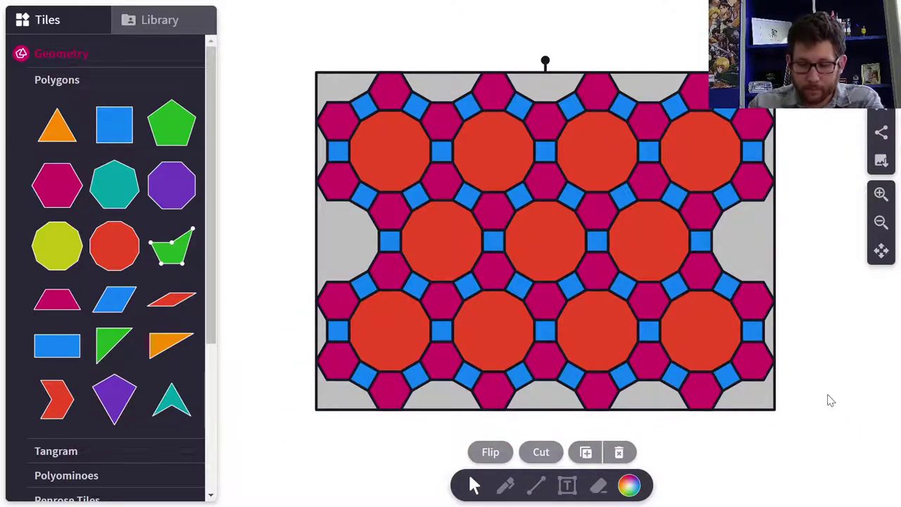
left_click(273, 48)
left_click_drag(273, 48, 829, 435)
left_click(619, 454)
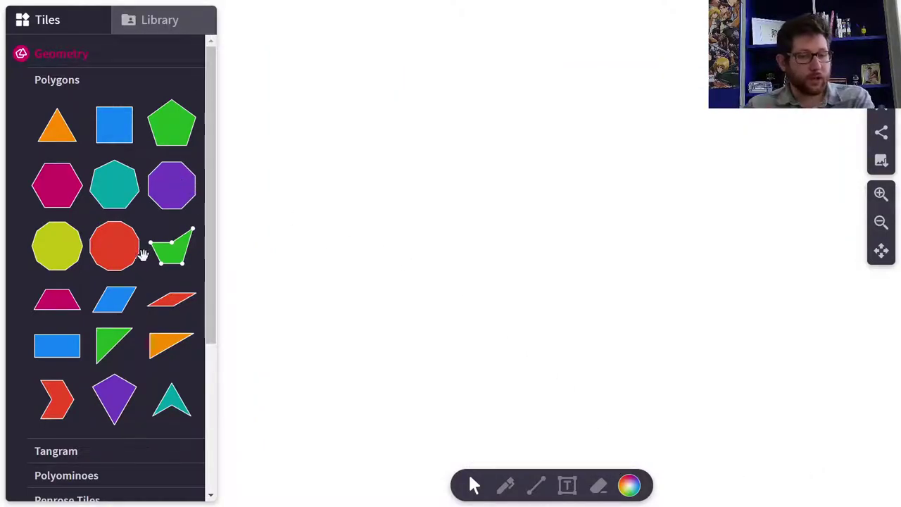
Step: Place a purple octagon, zoom in, and stack a pink hexagon and a second octagon above it
left_click_drag(169, 190, 472, 244)
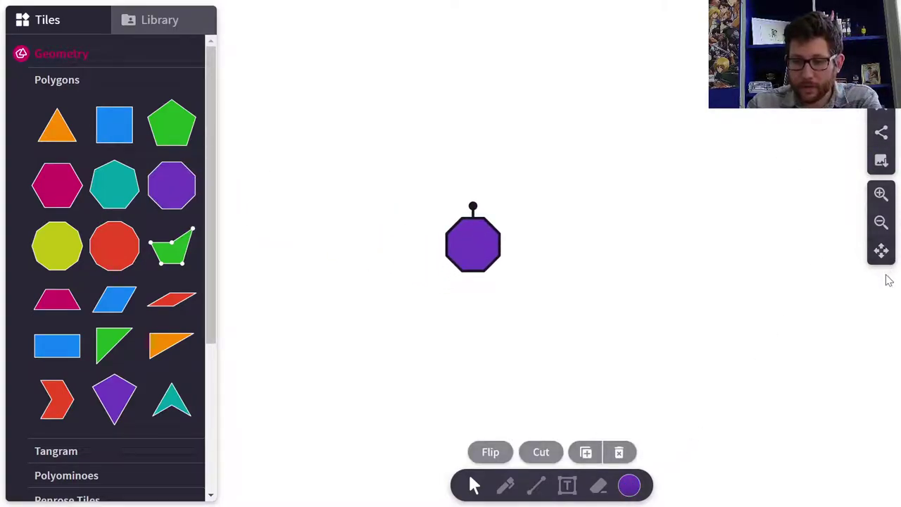
left_click(880, 194)
left_click(880, 196)
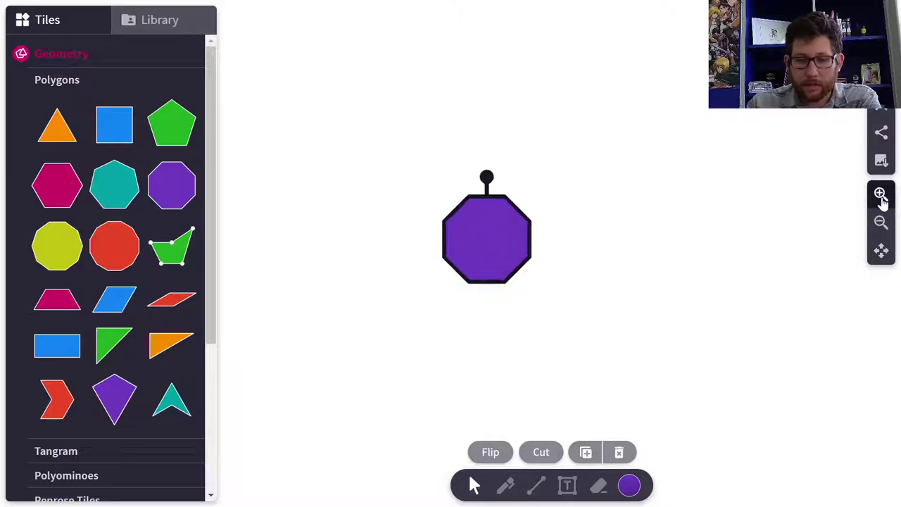
left_click_drag(483, 246, 490, 333)
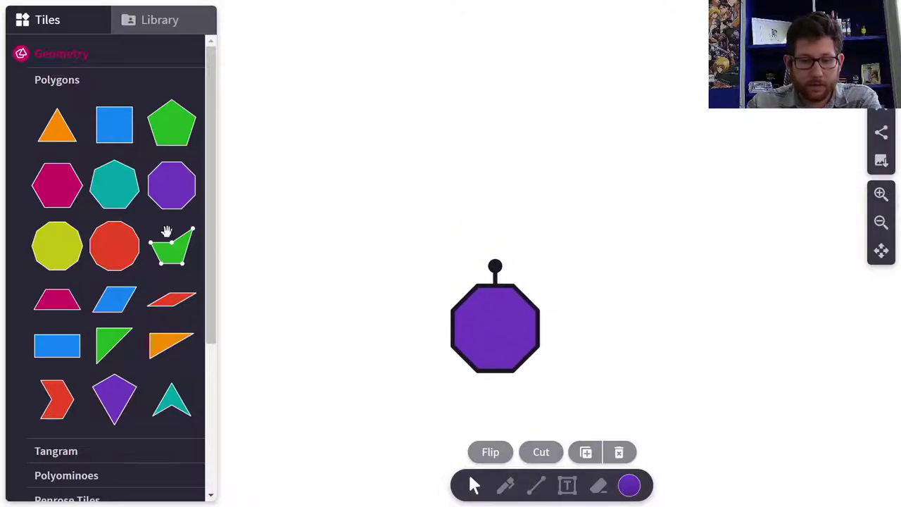
left_click_drag(61, 181, 498, 254)
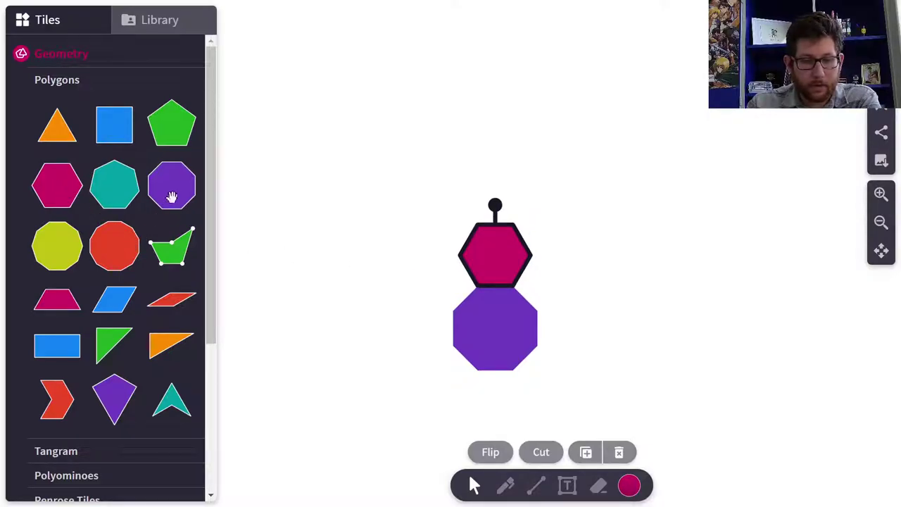
left_click_drag(172, 196, 494, 183)
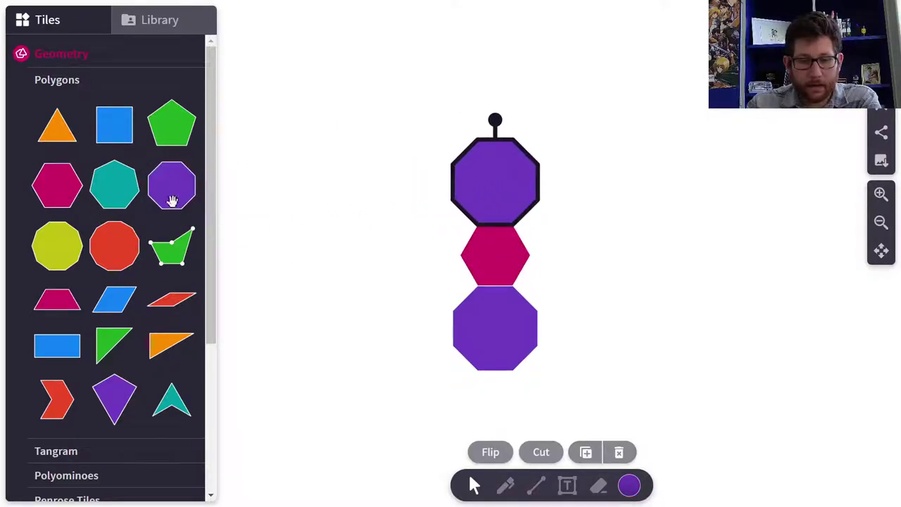
Step: Attach a rotated pink hexagon to the right side of the top octagon
left_click_drag(64, 197, 600, 199)
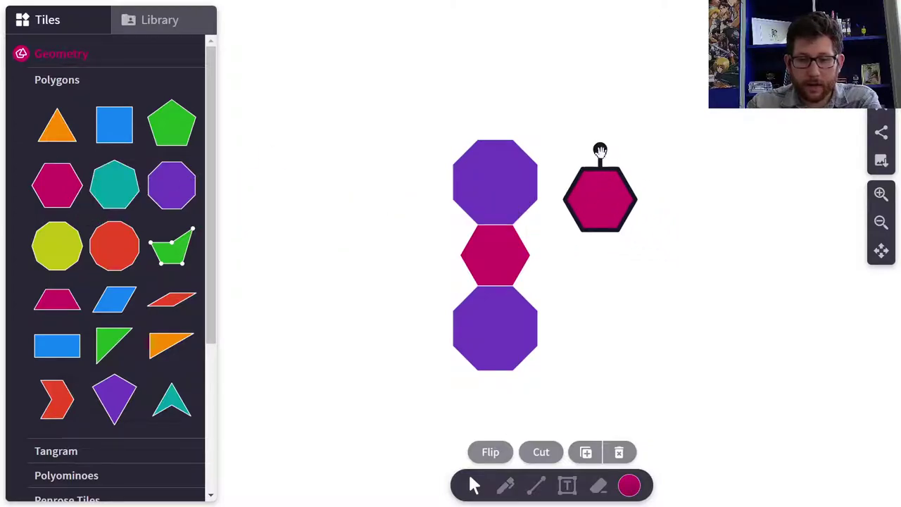
left_click_drag(600, 150, 575, 154)
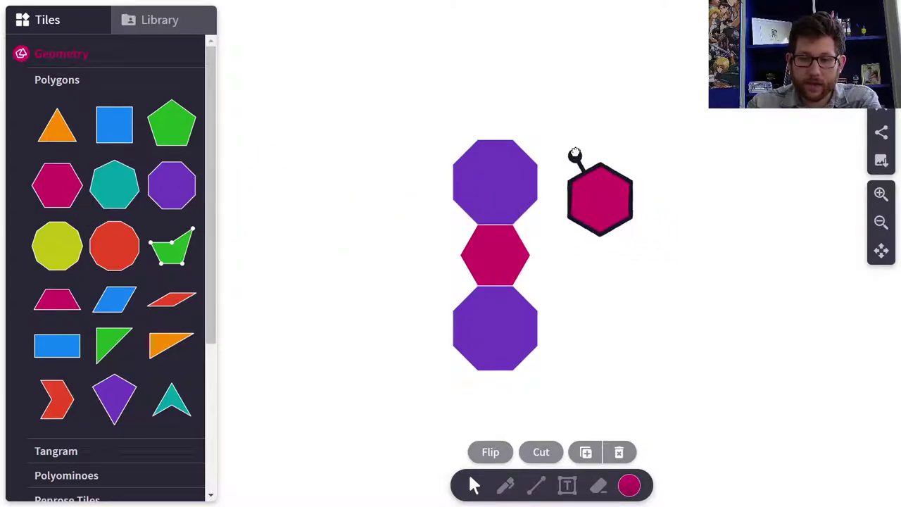
left_click_drag(605, 202, 572, 186)
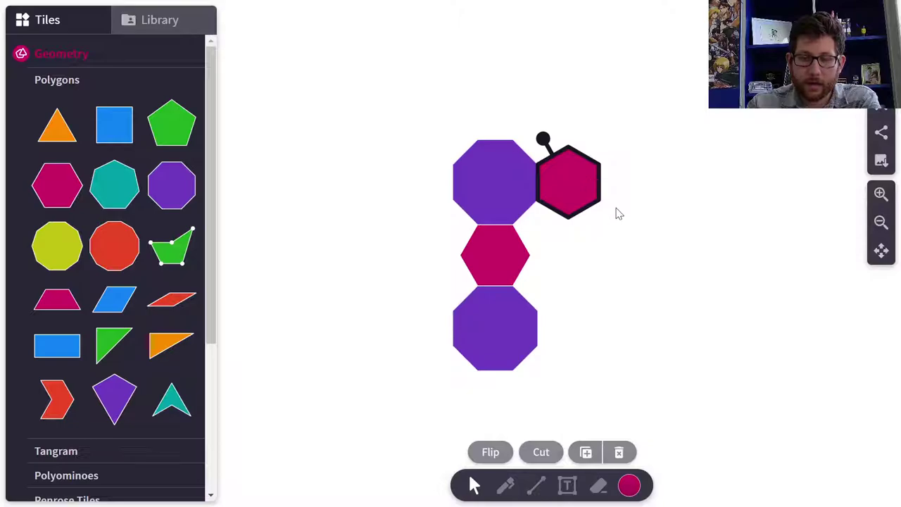
left_click(616, 213)
left_click(565, 179)
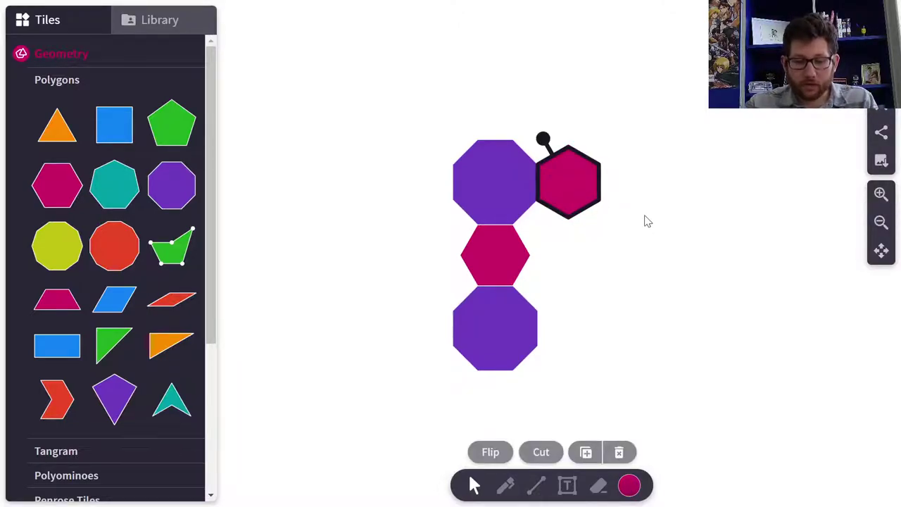
mouse_move(581, 181)
left_mouse_down()
mouse_move(569, 298)
mouse_move(572, 173)
left_mouse_up()
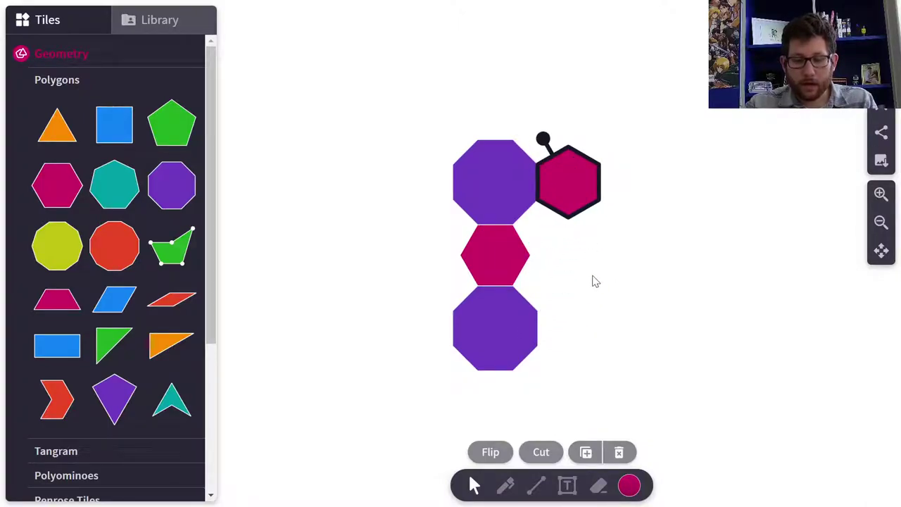
Step: Duplicate that pink hexagon and place the copy beside the bottom octagon
key("ctrl+d")
left_click_drag(570, 261, 565, 338)
left_click(609, 288)
left_click(509, 175)
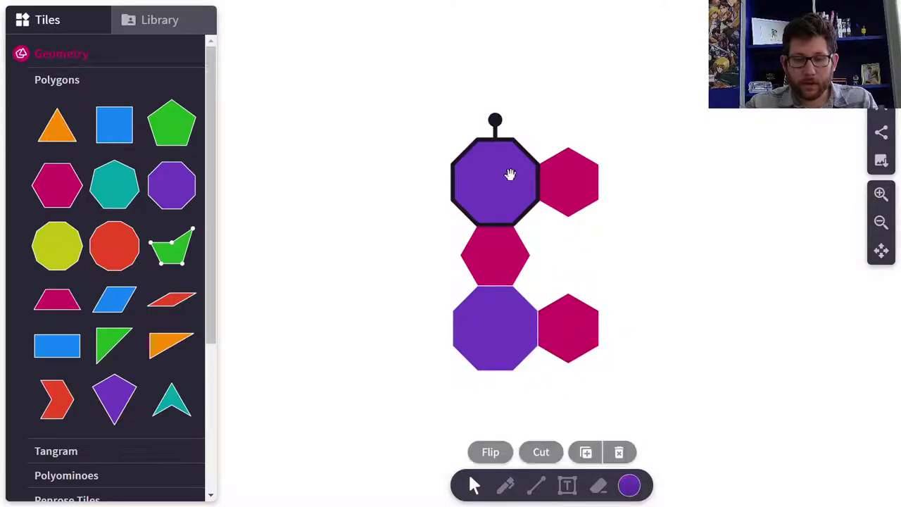
left_click(665, 226)
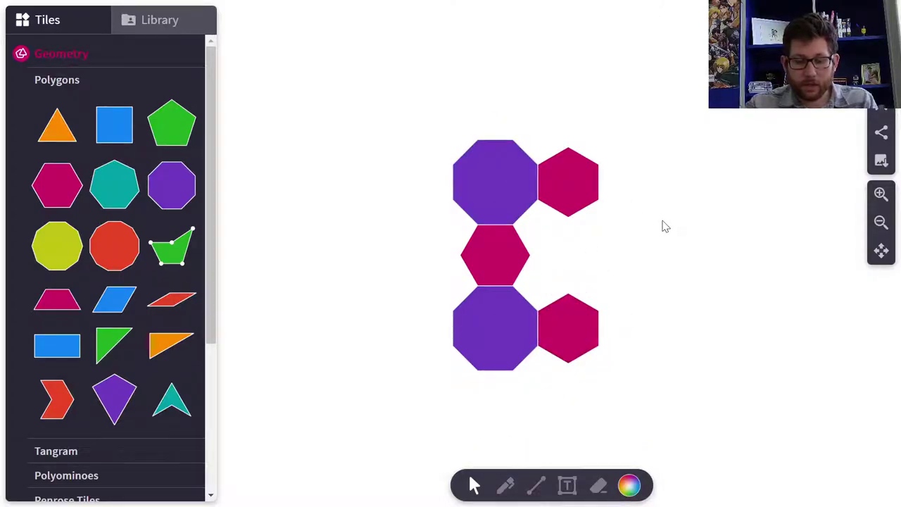
Step: Paste two purple octagons to the right of the top and bottom hexagons
key("ctrl+v")
left_click_drag(539, 230, 637, 187)
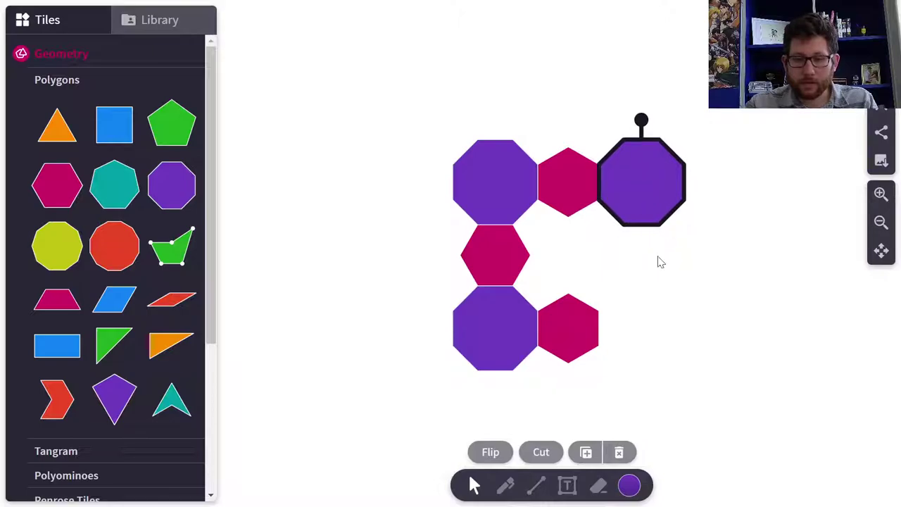
left_click(661, 286)
key("ctrl+v")
left_click_drag(577, 251, 660, 338)
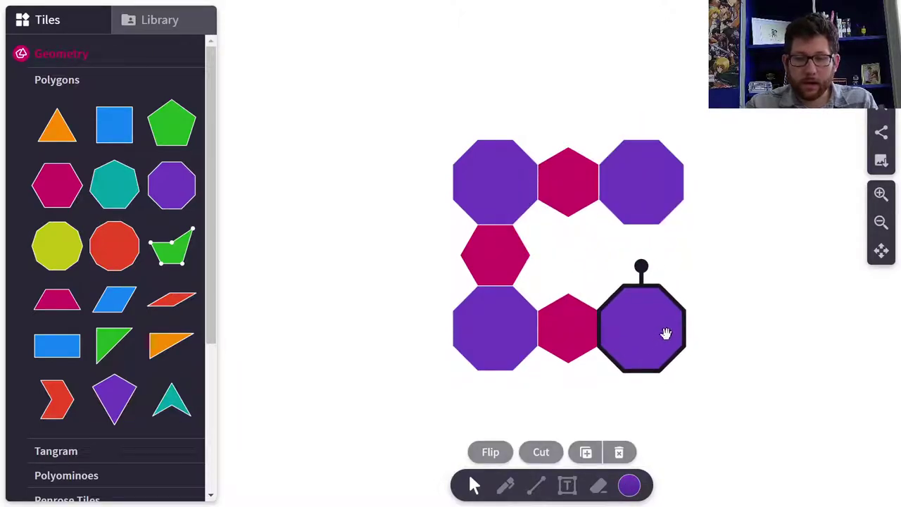
left_click(706, 327)
Step: Copy the left pink hexagon into the right-side gap between the octagons, closing the ring
left_click(507, 255)
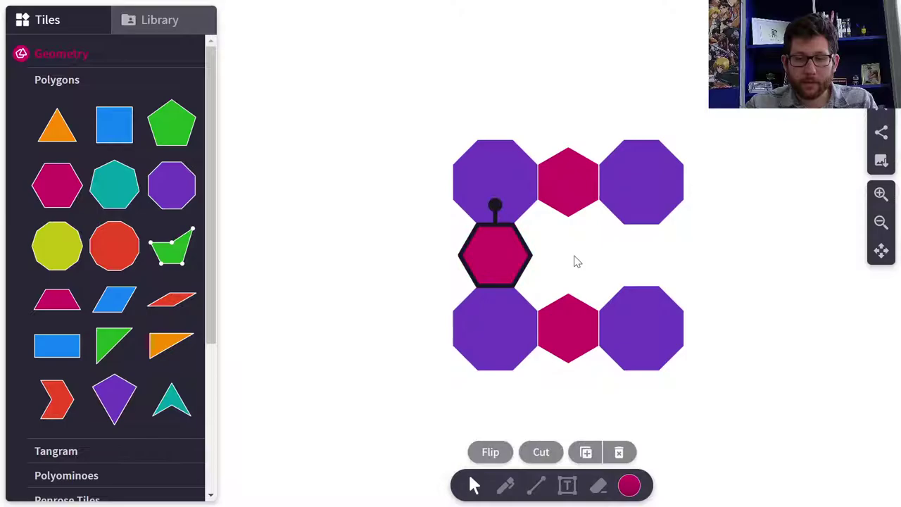
key("ctrl+c")
key("ctrl+v")
left_click_drag(551, 231, 649, 261)
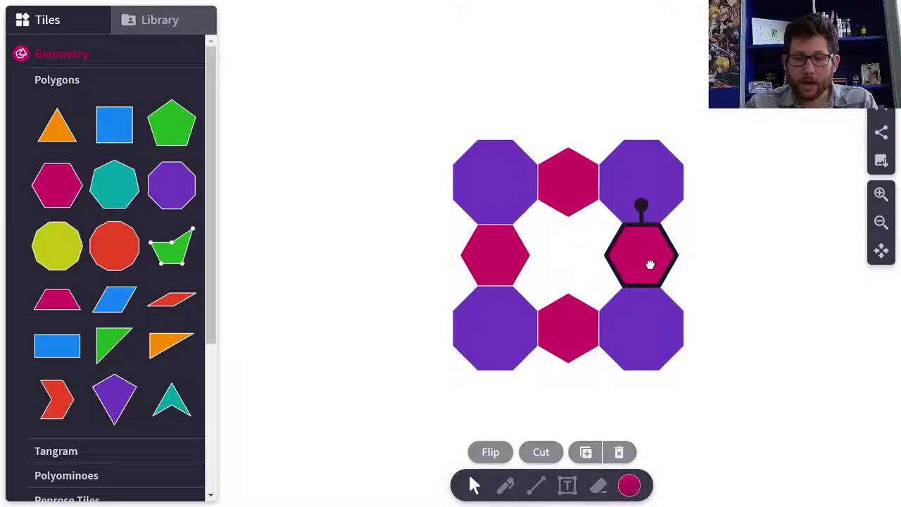
left_click(690, 264)
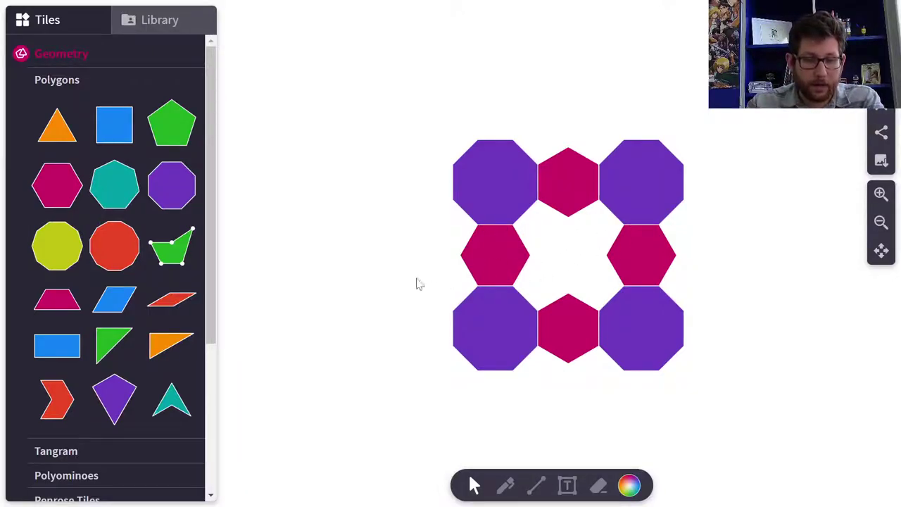
left_click_drag(174, 119, 237, 154)
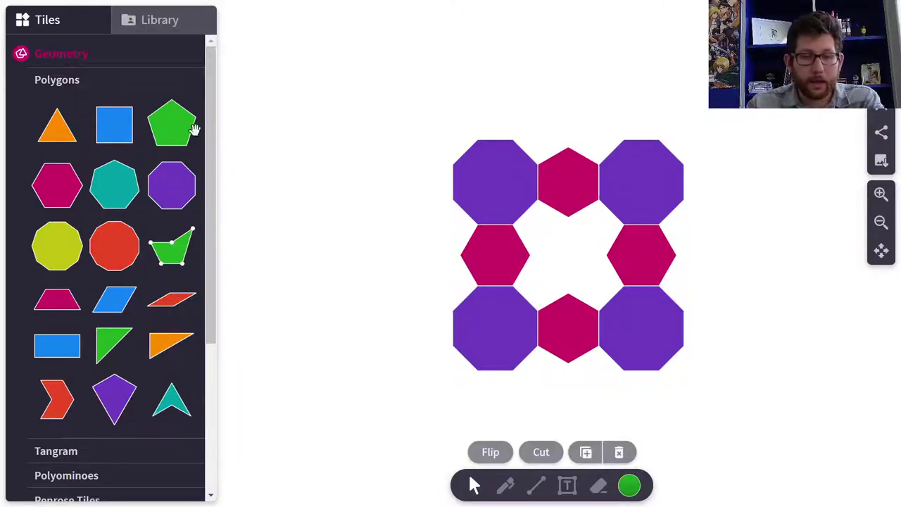
left_click_drag(194, 129, 377, 197)
left_click_drag(366, 141, 422, 232)
left_click_drag(386, 193, 545, 225)
left_click_drag(577, 262, 581, 263)
mouse_move(553, 231)
left_mouse_down()
mouse_move(550, 240)
mouse_move(546, 232)
left_mouse_up()
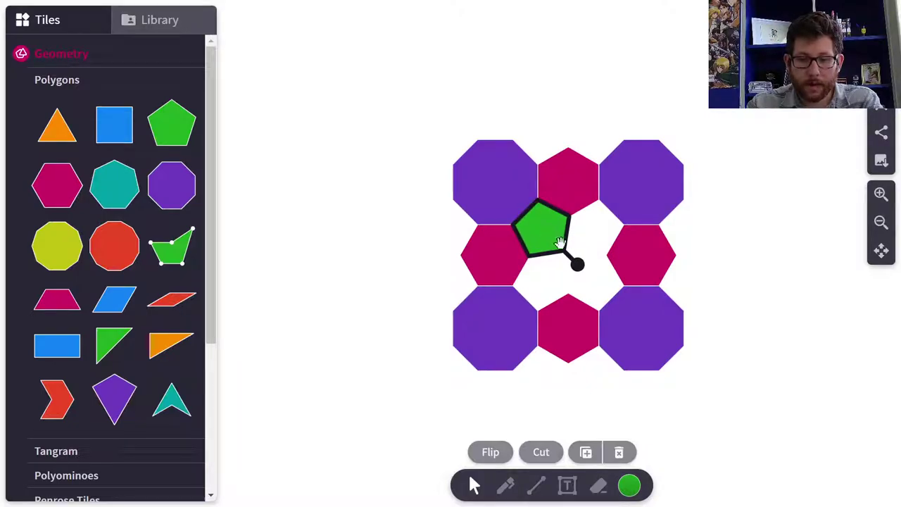
left_click(603, 254)
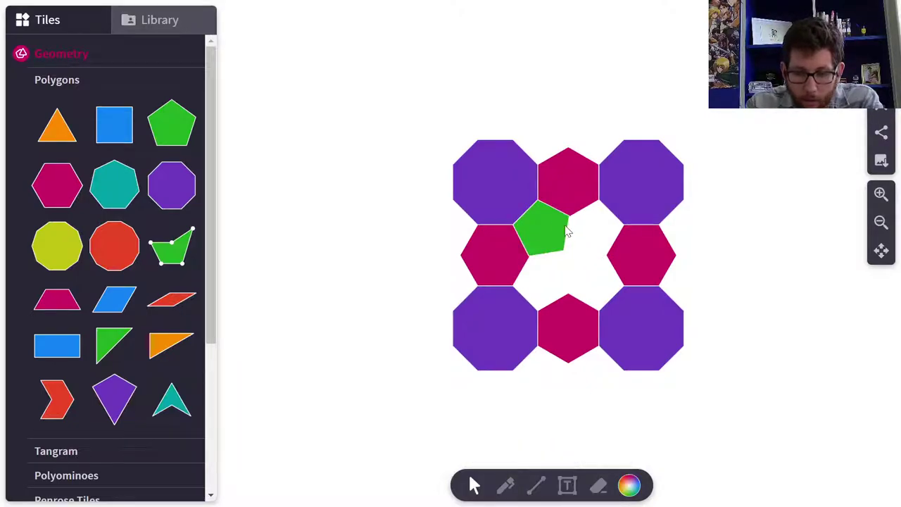
left_click(556, 229)
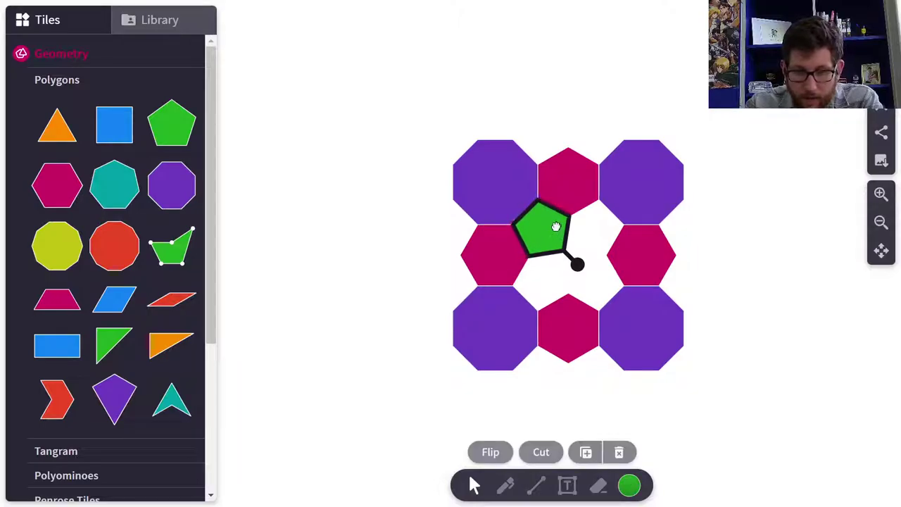
left_click(577, 238)
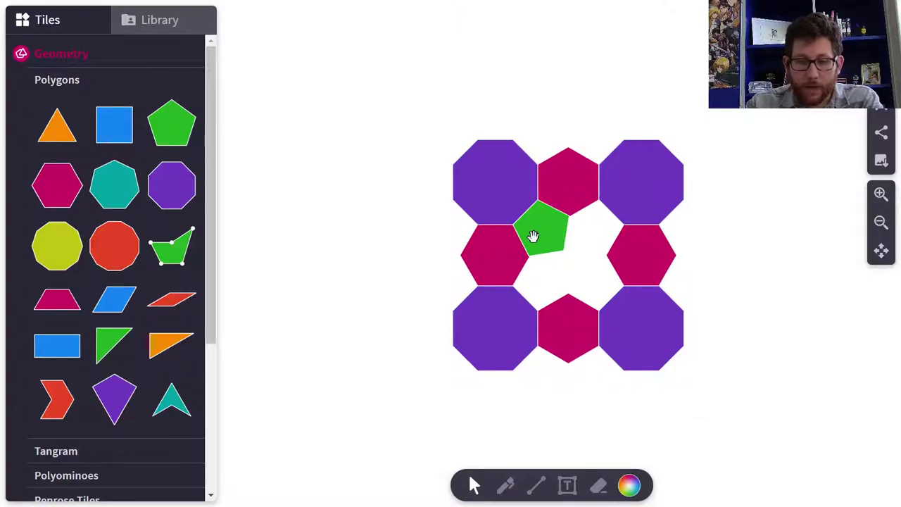
left_click(562, 239)
left_click_drag(562, 239, 414, 222)
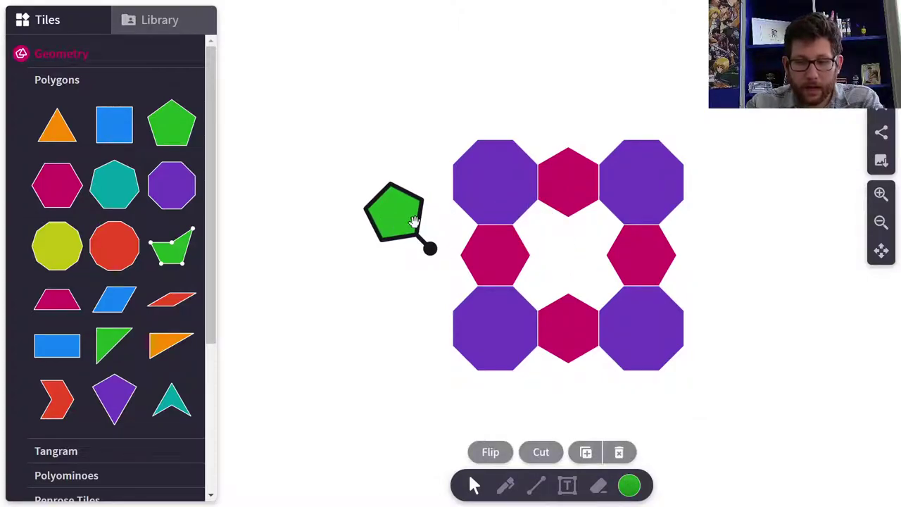
left_click(618, 452)
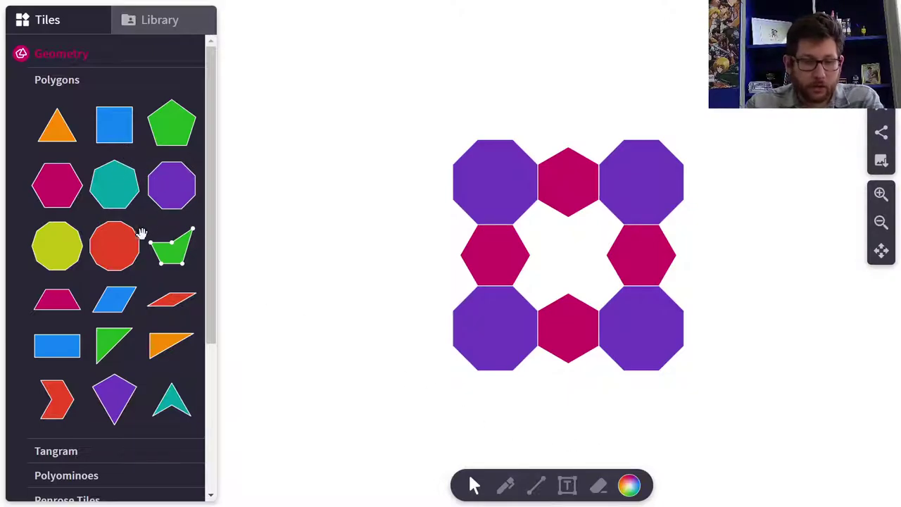
Step: Place a teal dart in the centre of the ring
scroll(145, 312, "down", 2)
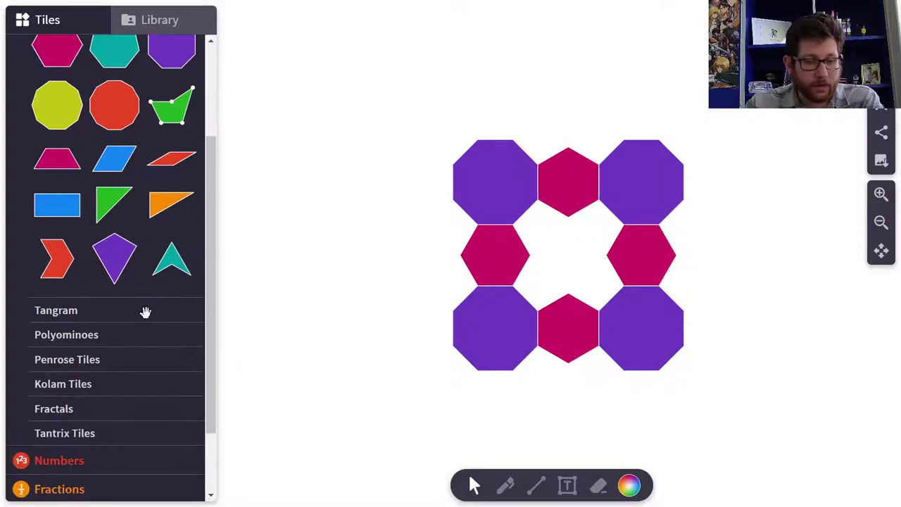
scroll(150, 336, "up", 2)
left_click_drag(176, 398, 569, 283)
left_click(351, 298)
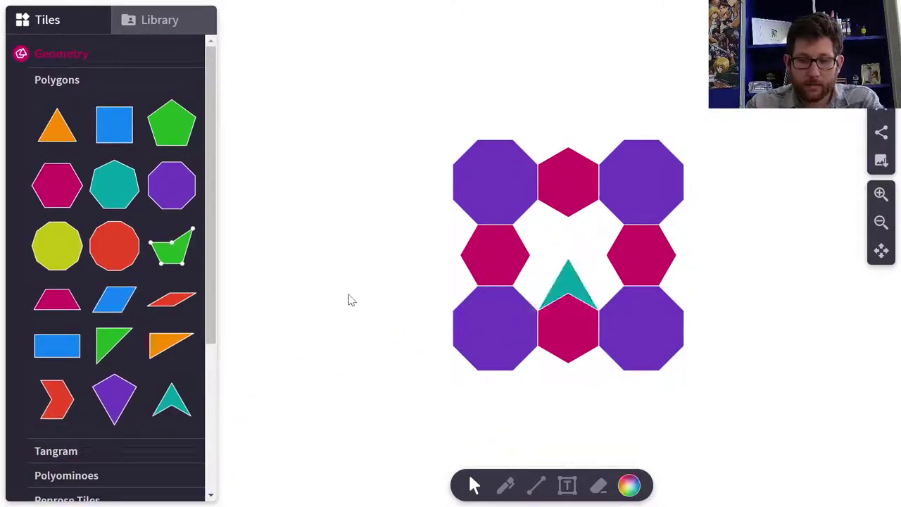
Step: Add a second teal dart pointing left, copy it, and slightly rotate the original
left_click_drag(176, 396, 394, 289)
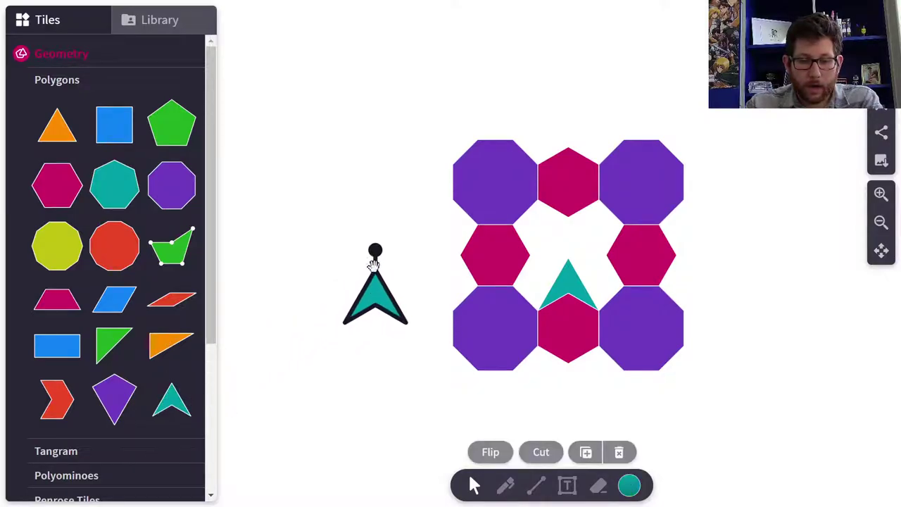
left_click_drag(373, 249, 535, 256)
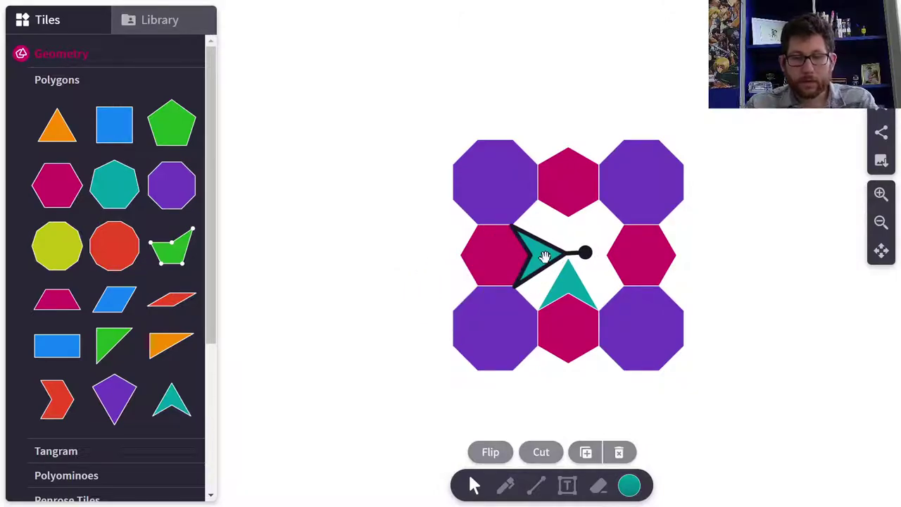
key("ctrl+c")
left_click(401, 292)
key("ctrl+v")
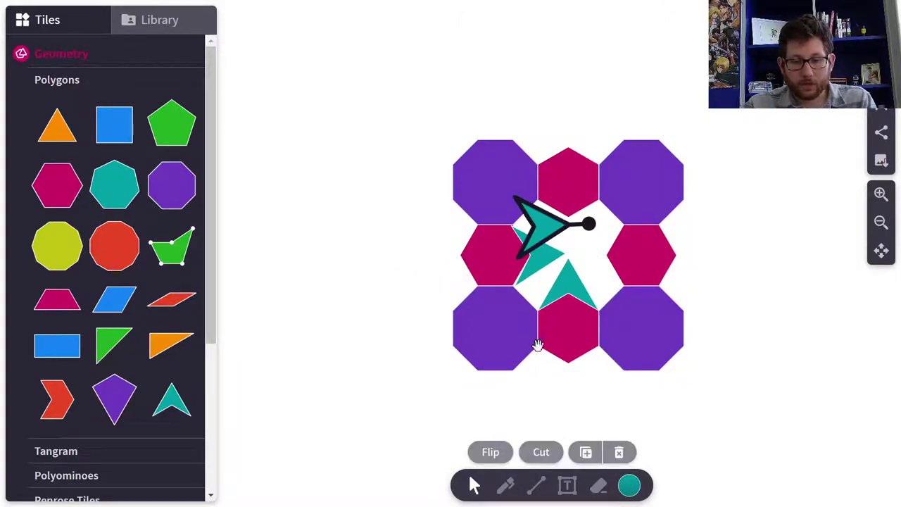
left_click(533, 253)
left_click_drag(590, 252, 594, 258)
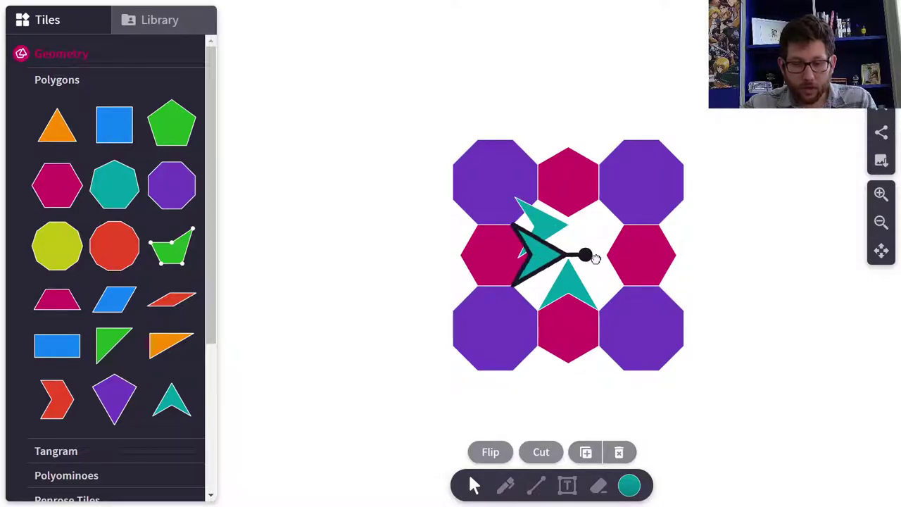
left_click(594, 255)
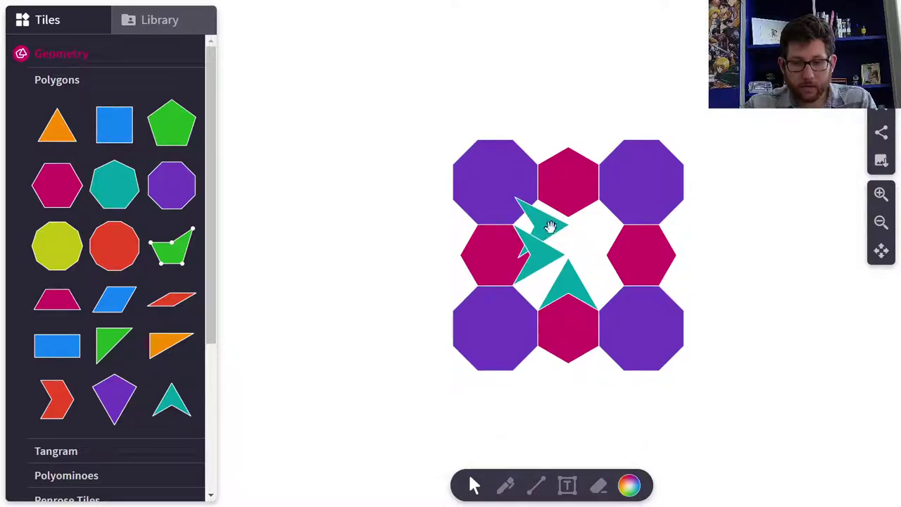
Step: Rotate the upper dart sideways and fit it into the central gap
left_click(551, 226)
left_click_drag(613, 233, 485, 233)
left_click_drag(554, 249, 586, 258)
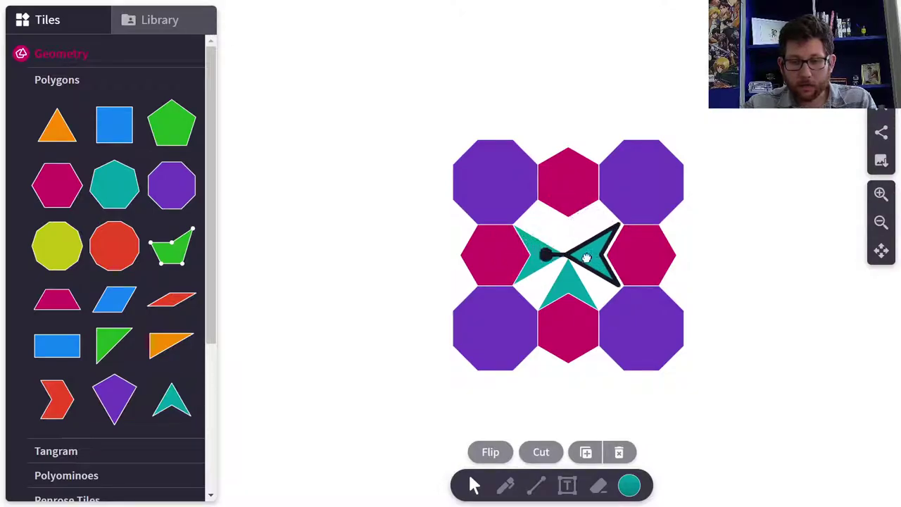
left_click(491, 452)
left_click(491, 453)
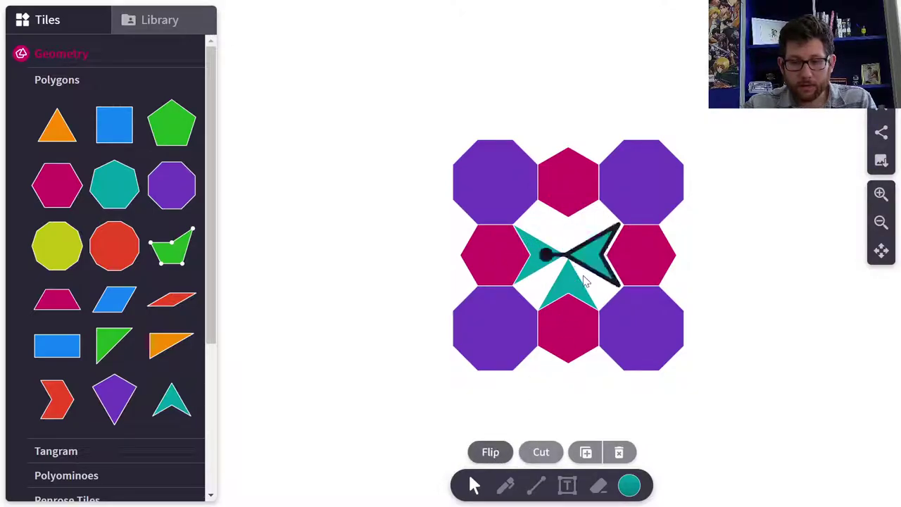
left_click_drag(585, 256, 592, 254)
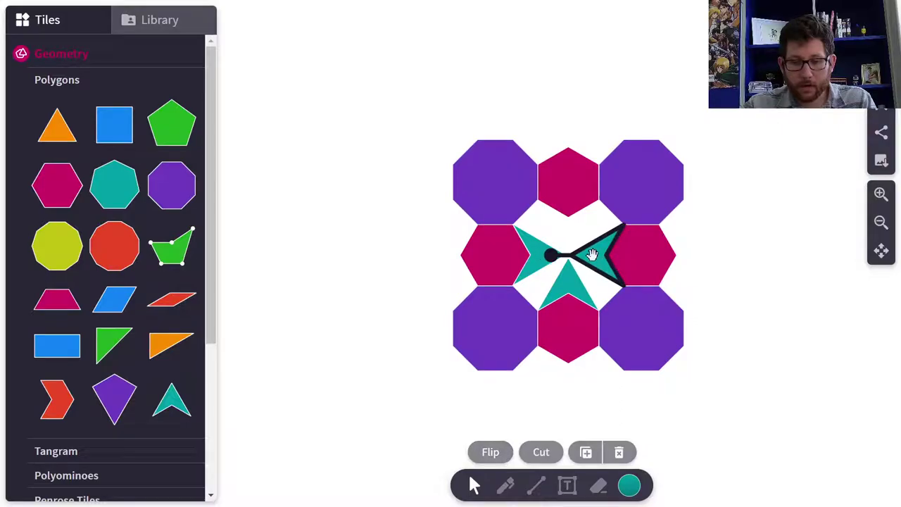
left_click(704, 251)
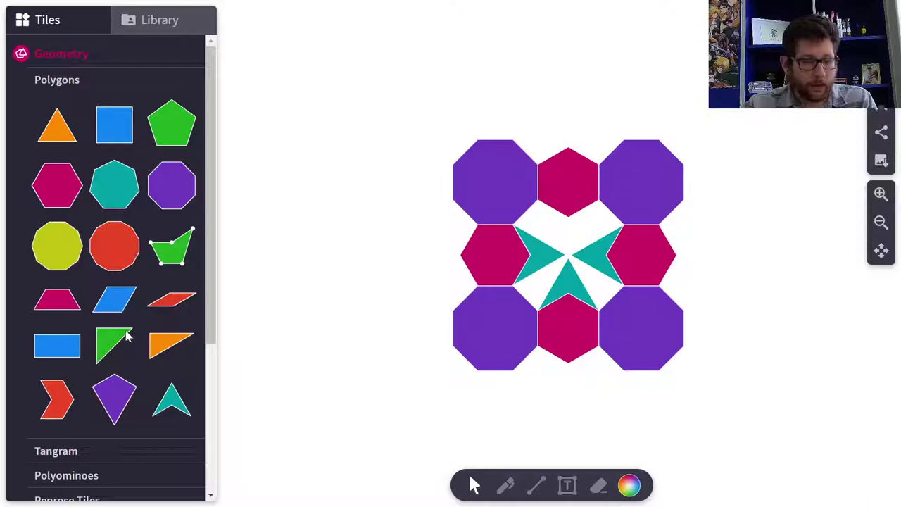
Step: Fit a downward-pointing teal dart into the top gap, then place a green custom polygon
left_click_drag(182, 394, 382, 290)
left_click_drag(382, 241, 402, 366)
left_click_drag(408, 293, 563, 240)
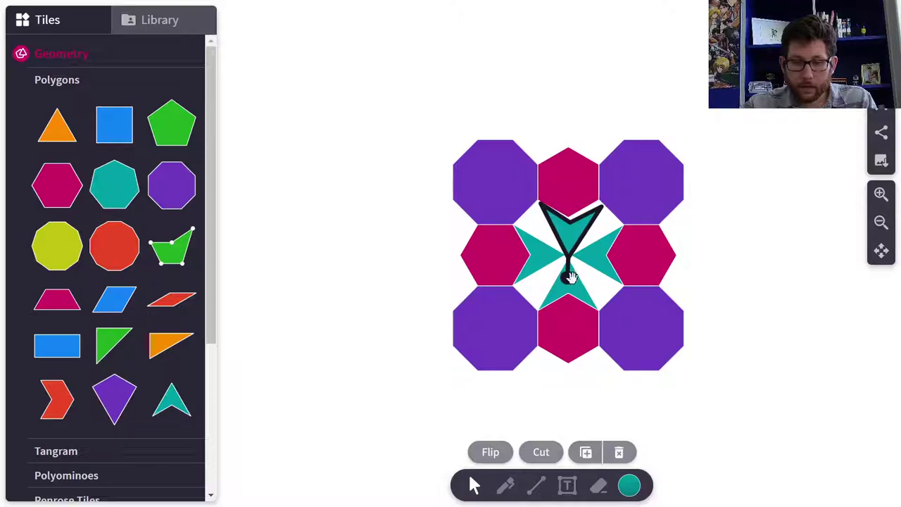
left_click_drag(571, 277, 574, 284)
left_click_drag(560, 237, 560, 232)
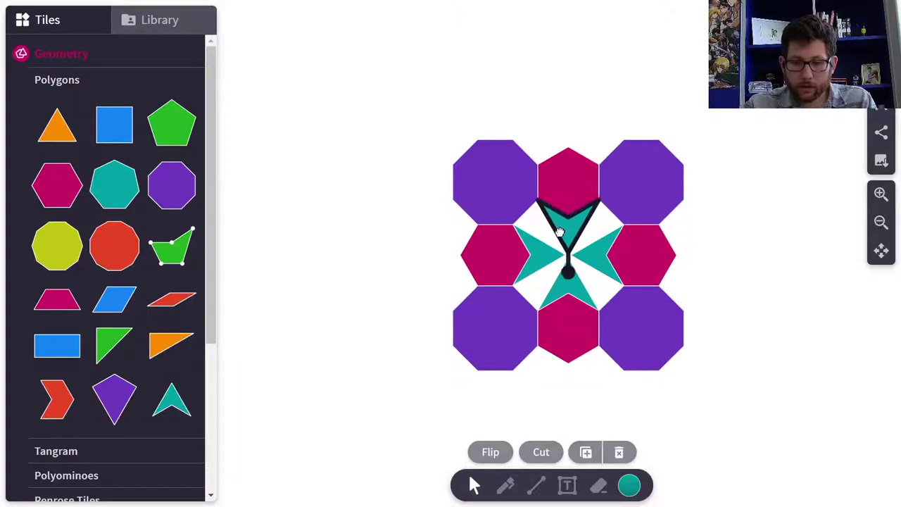
left_click(699, 274)
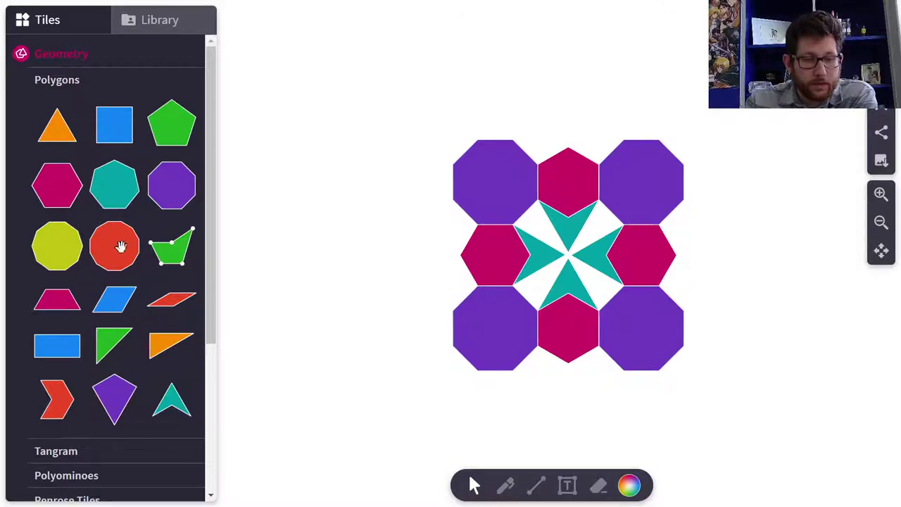
left_click_drag(167, 254, 519, 273)
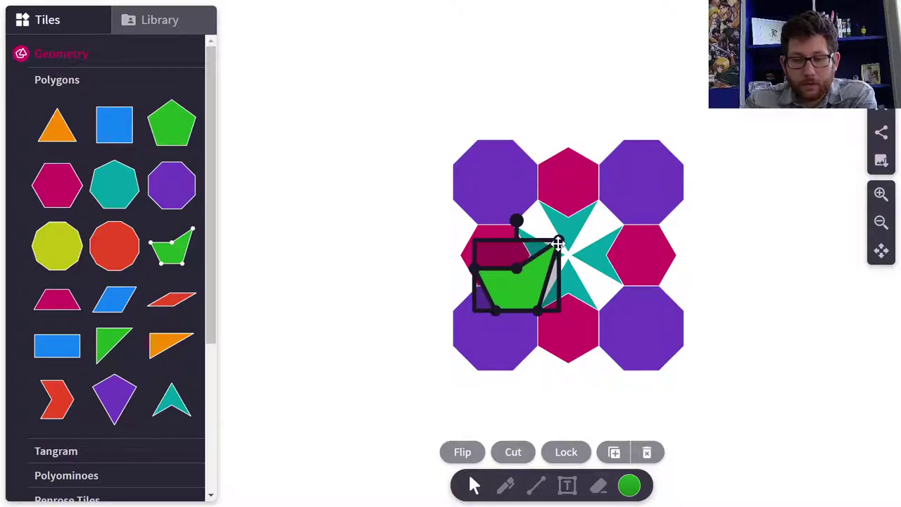
Step: Drag the green polygon's vertices into a thin triangle fitting the lower-left gap between the teal darts
left_click_drag(560, 243, 569, 260)
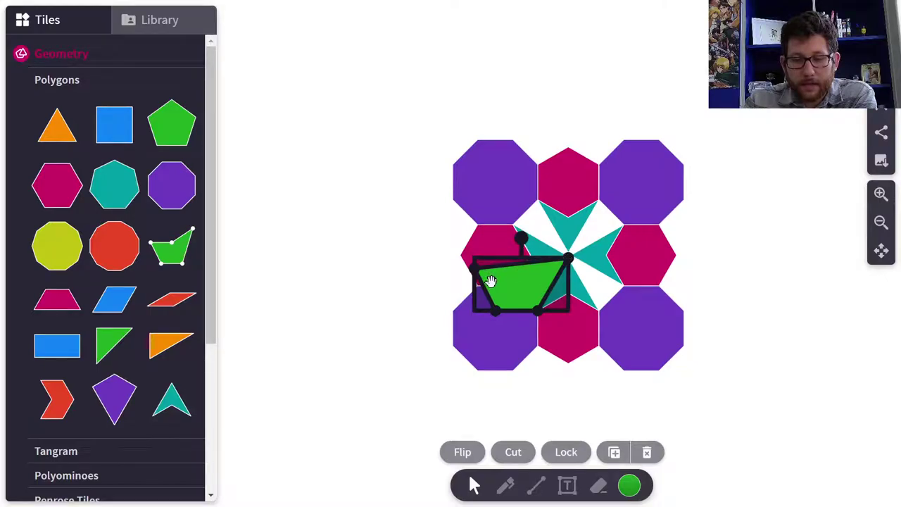
left_click_drag(475, 267, 567, 261)
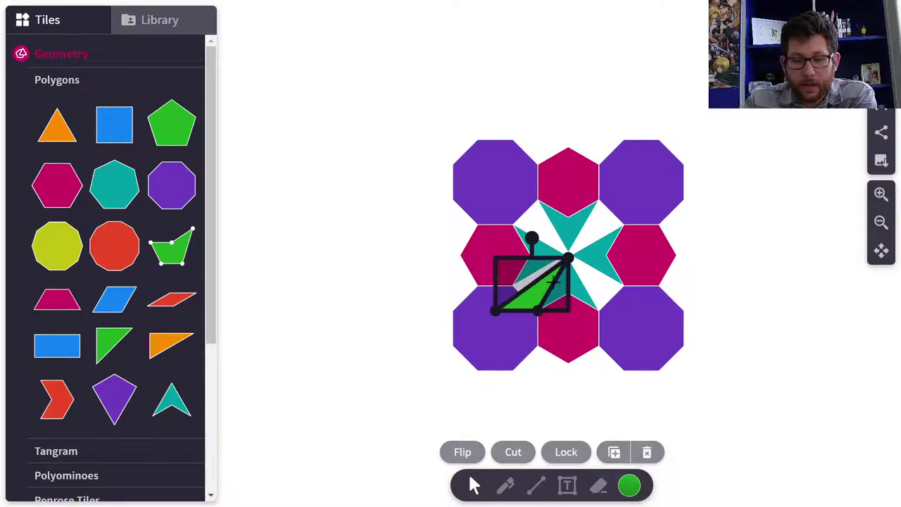
left_click_drag(498, 310, 513, 283)
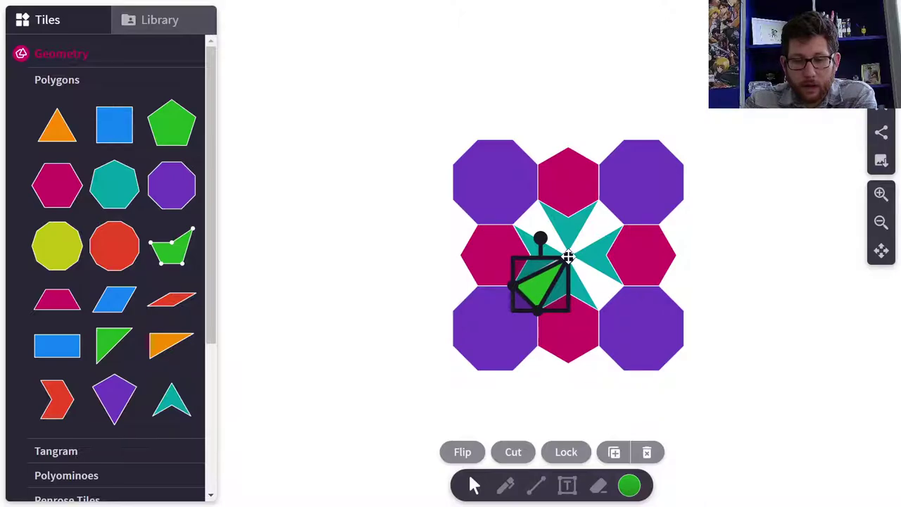
mouse_move(556, 267)
left_mouse_down()
mouse_move(588, 263)
mouse_move(561, 254)
mouse_move(568, 261)
left_mouse_up()
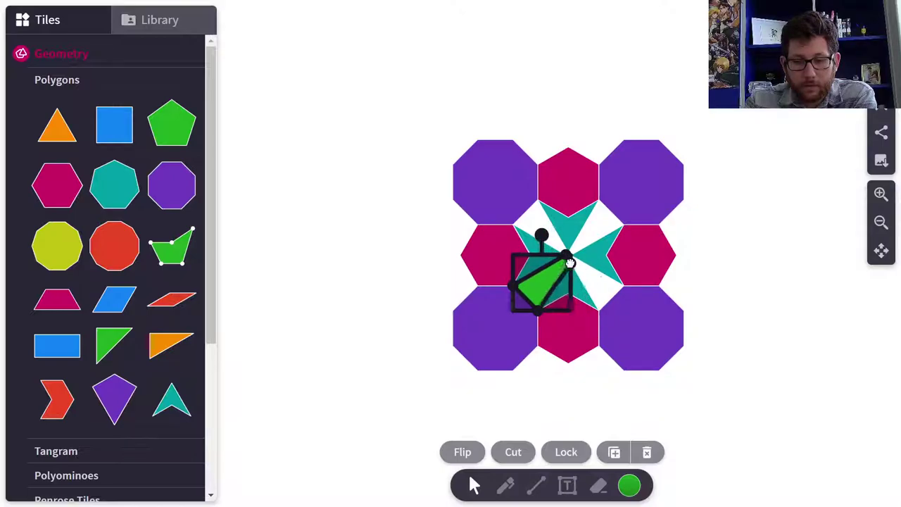
left_click(695, 279)
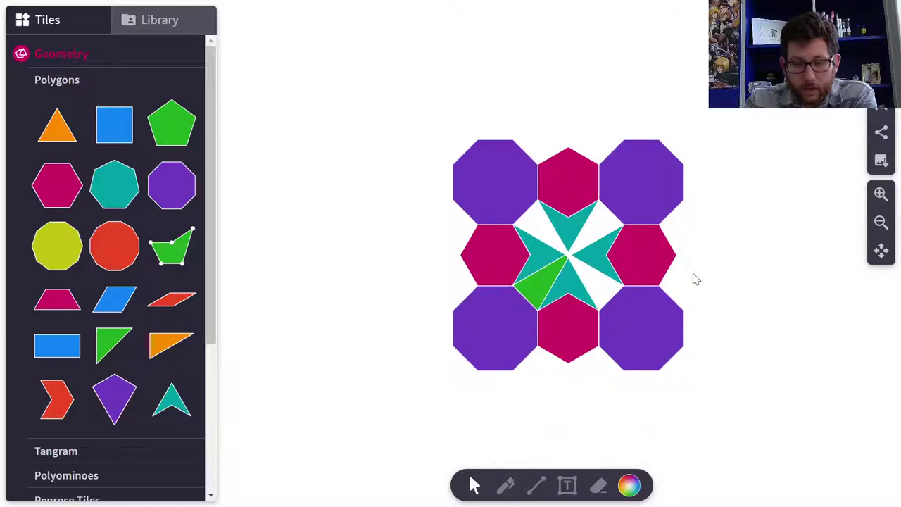
Step: Nudge the green triangle left, then paste a copy and move it toward the star's right gap
left_click(562, 273)
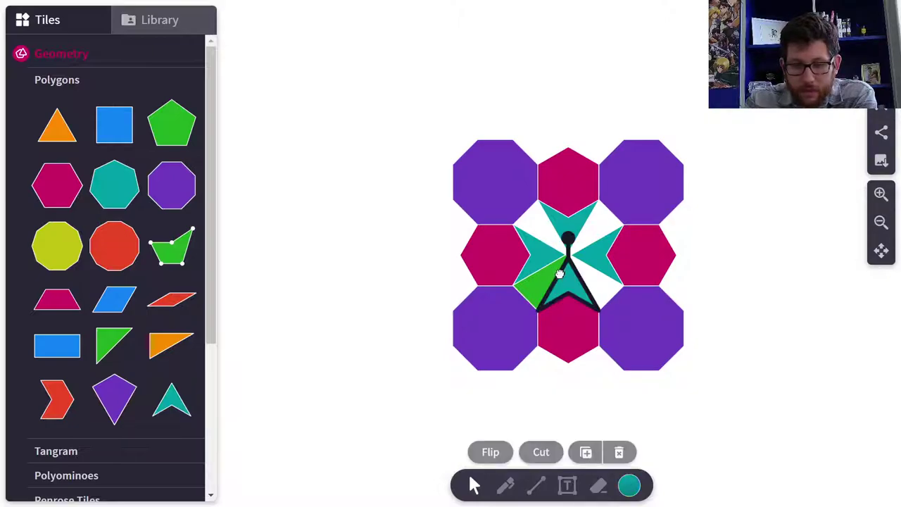
left_click(543, 282)
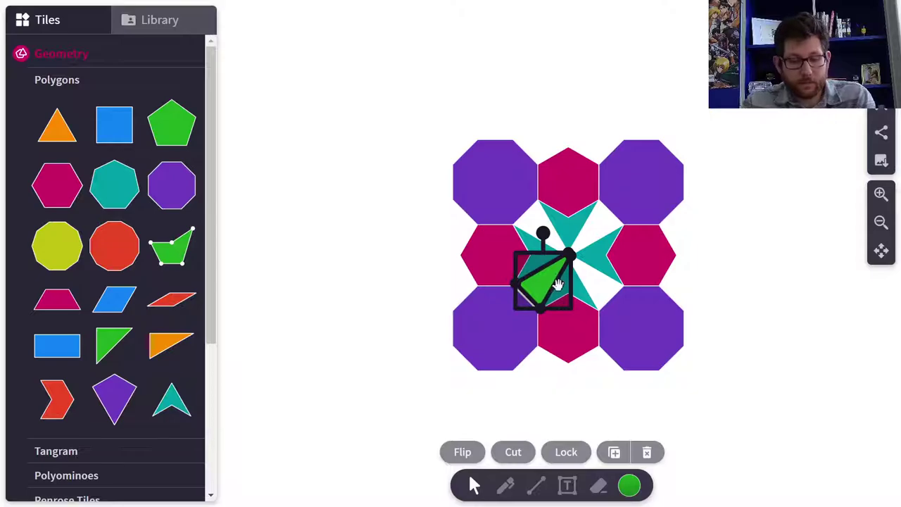
left_click_drag(557, 283, 538, 284)
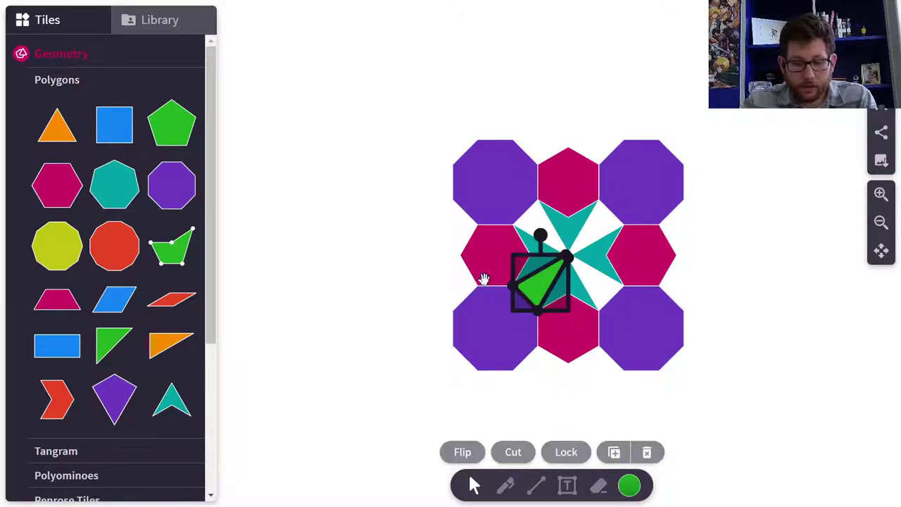
left_click(400, 247)
key("ctrl+v")
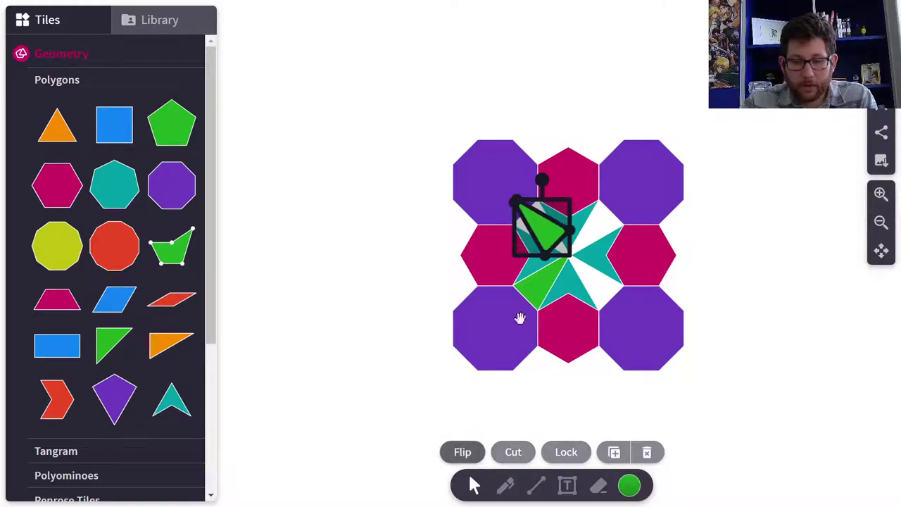
left_click_drag(551, 249, 604, 301)
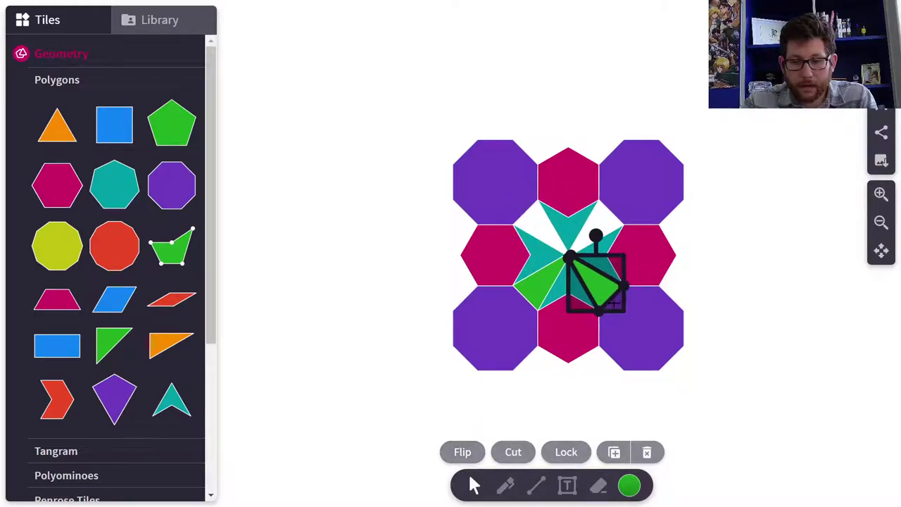
left_click(706, 280)
Step: Rotate the green copy downward and fit it into the upper-left gap
left_click(607, 287)
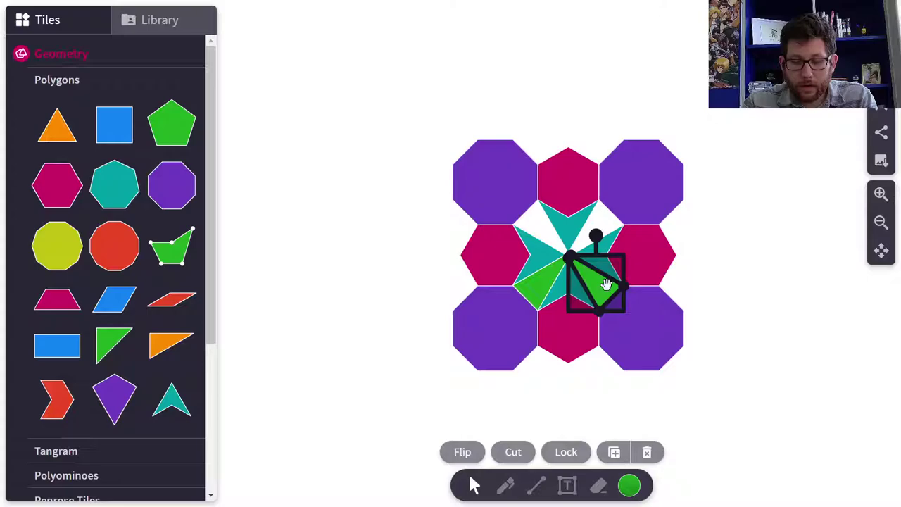
key("ctrl+z")
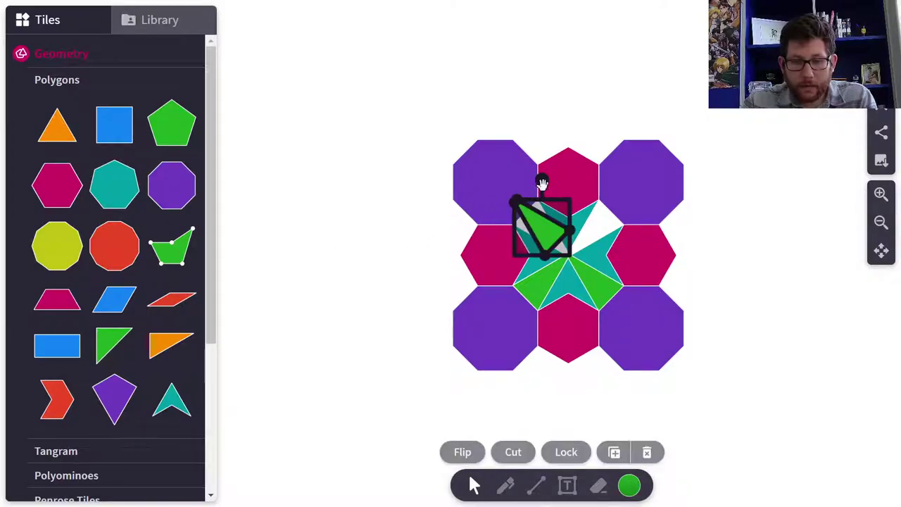
left_click_drag(542, 183, 536, 285)
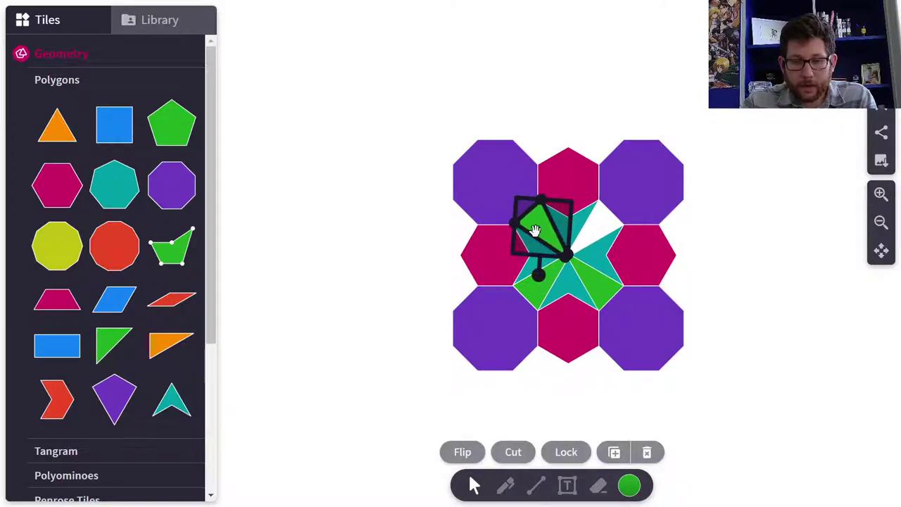
mouse_move(534, 230)
left_mouse_down()
mouse_move(542, 239)
mouse_move(534, 230)
left_mouse_up()
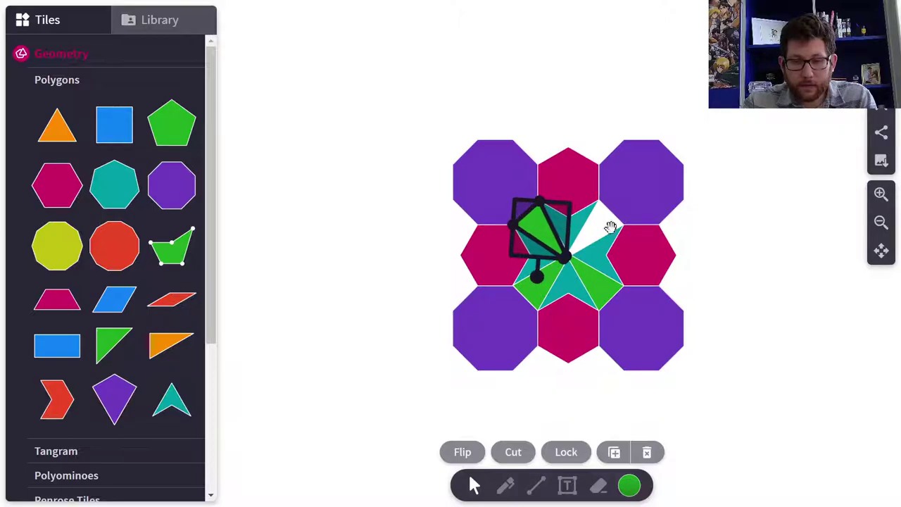
left_click(728, 240)
left_click(549, 236)
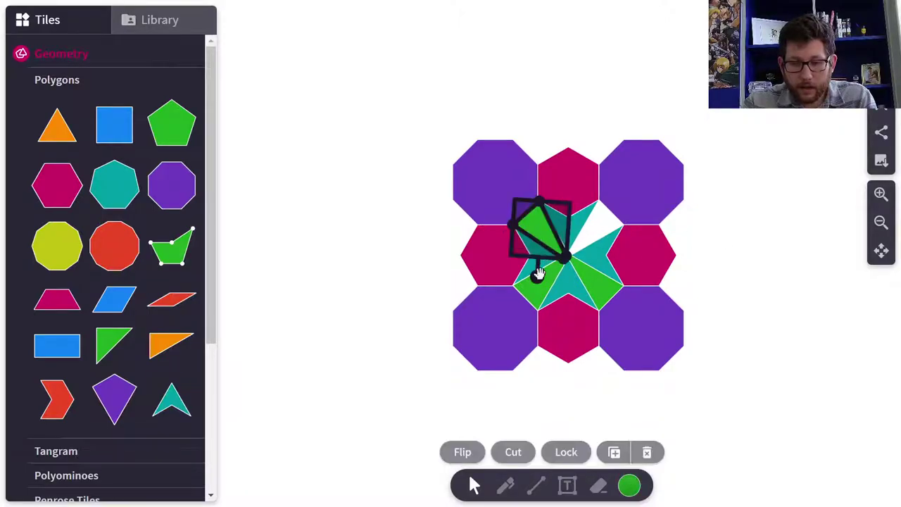
left_click_drag(537, 275, 541, 280)
left_click(714, 240)
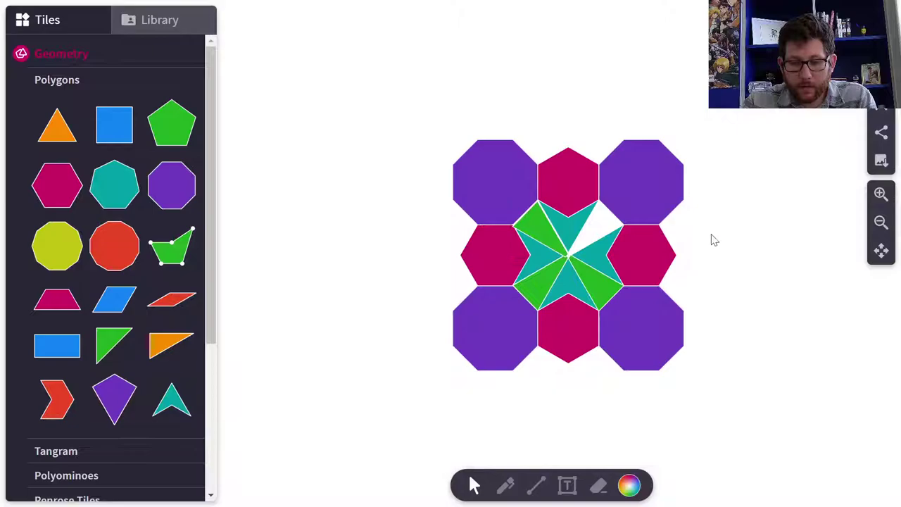
Step: Mirror the green triangle and slide it into the remaining gap between the teal pieces
left_click(552, 236)
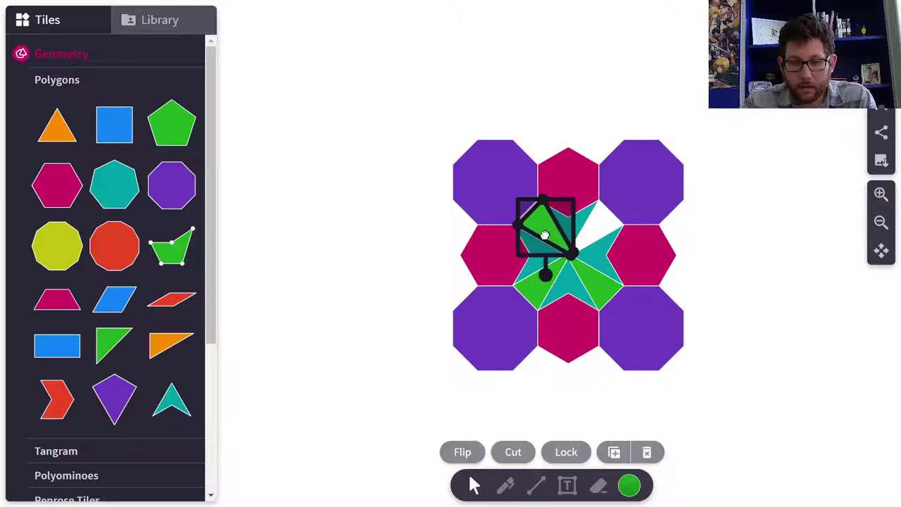
left_click(680, 246)
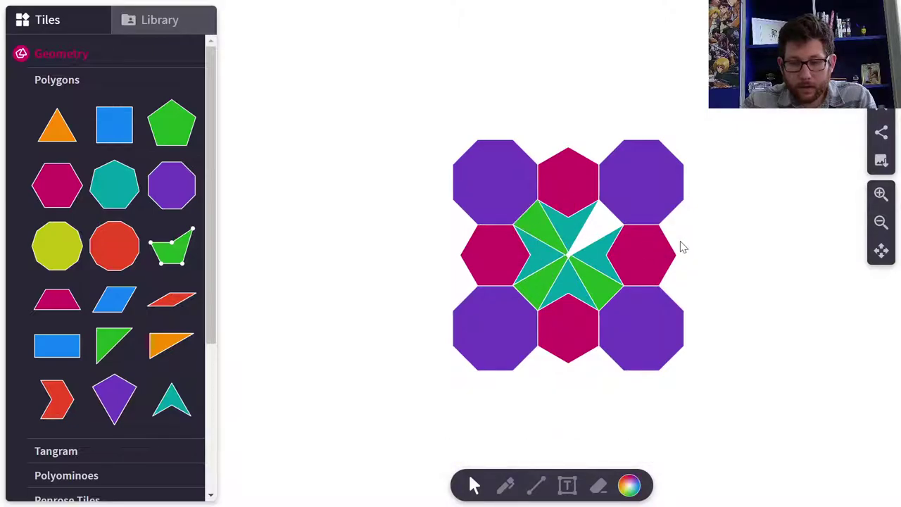
left_click(538, 229)
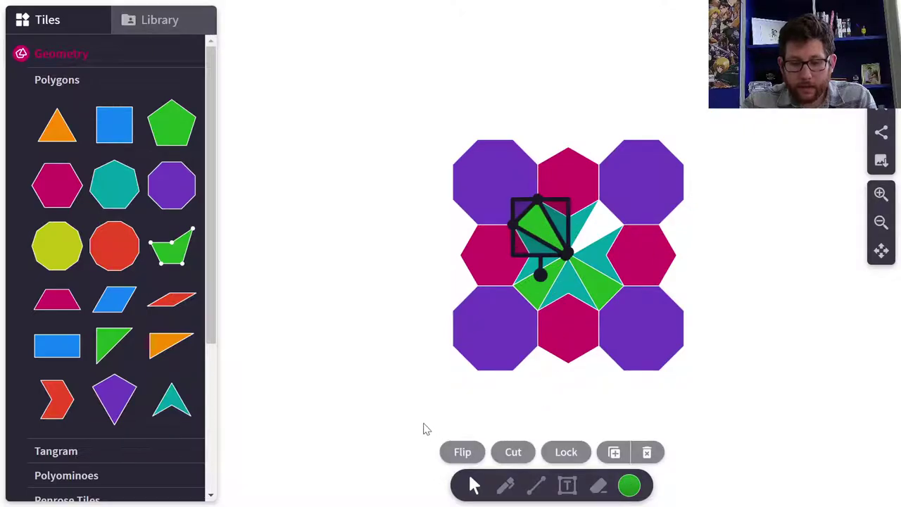
left_click(357, 373)
key("ctrl+z")
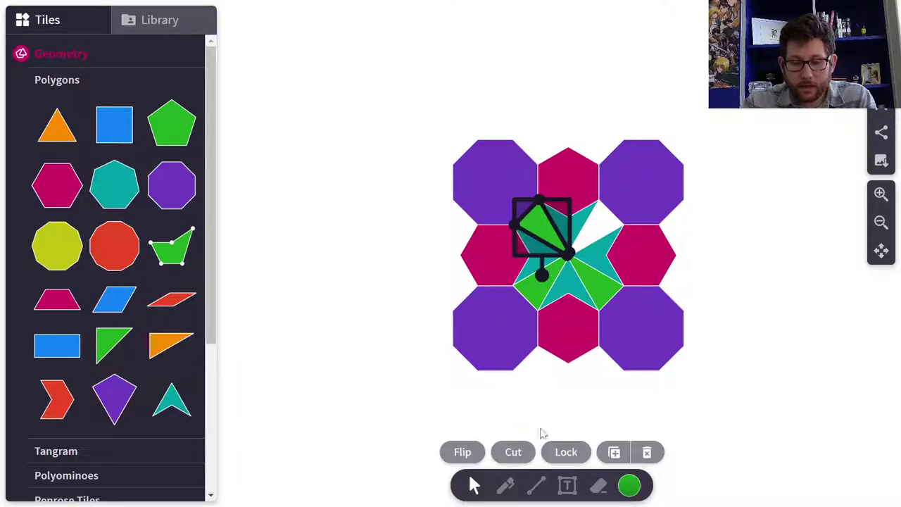
left_click(466, 452)
left_click_drag(557, 225, 610, 228)
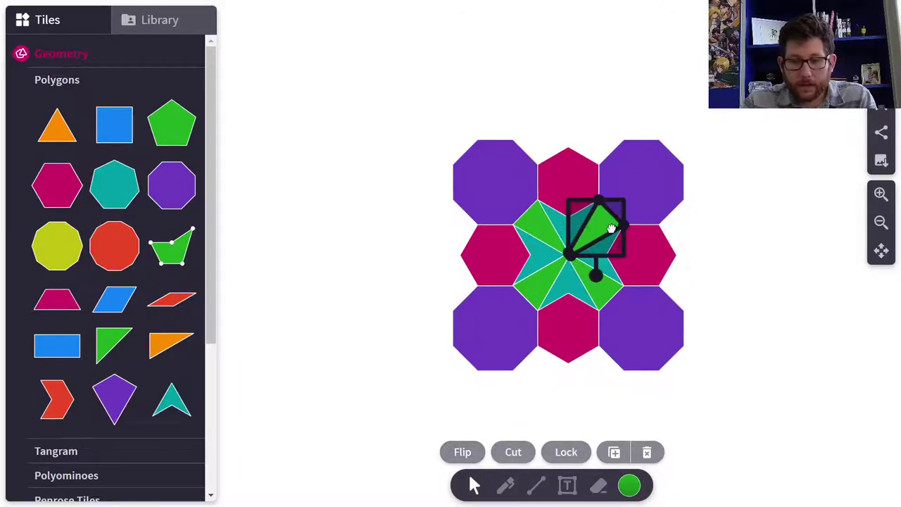
left_click(716, 232)
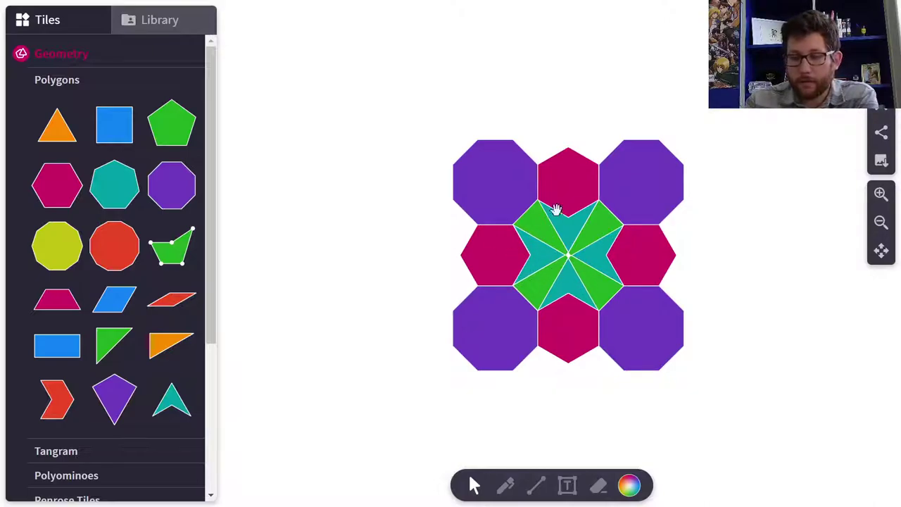
left_click_drag(400, 79, 796, 391)
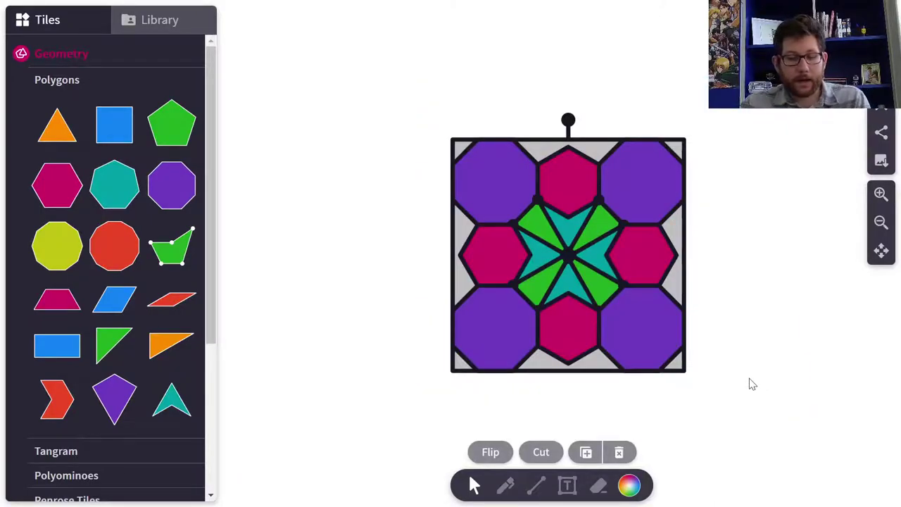
left_click(295, 230)
key("ctrl+v")
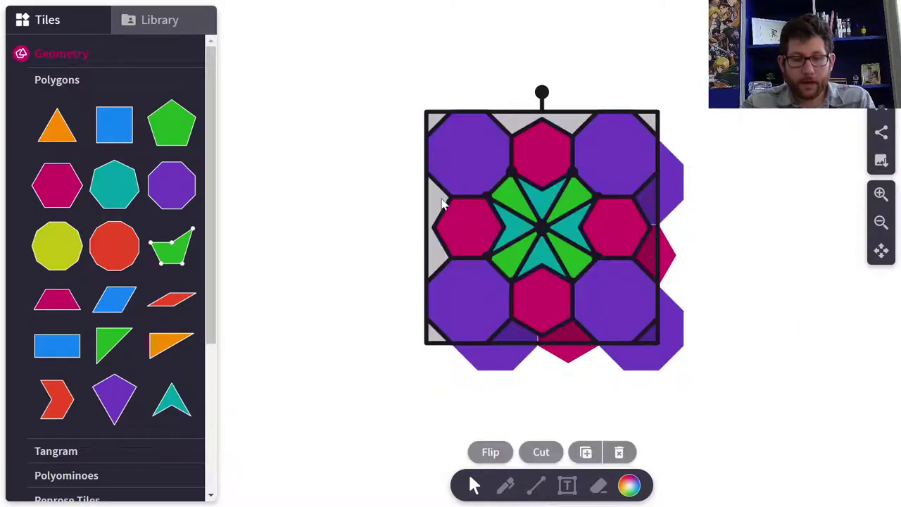
left_click_drag(553, 211, 437, 235)
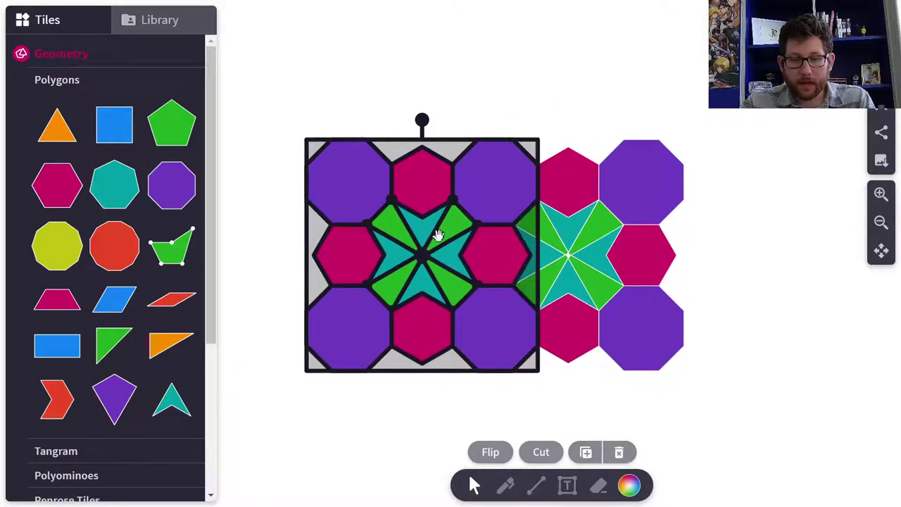
left_click(736, 190)
key("ctrl+z")
key("ctrl+z")
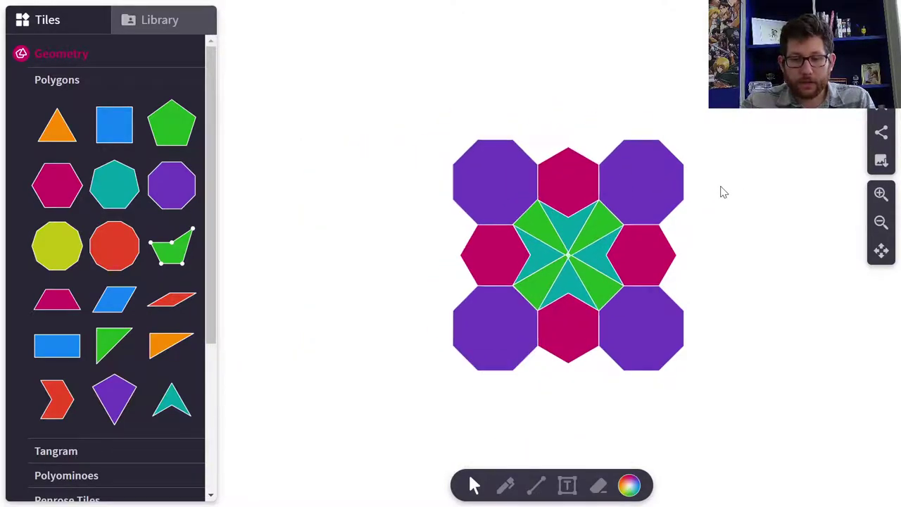
left_click(652, 170)
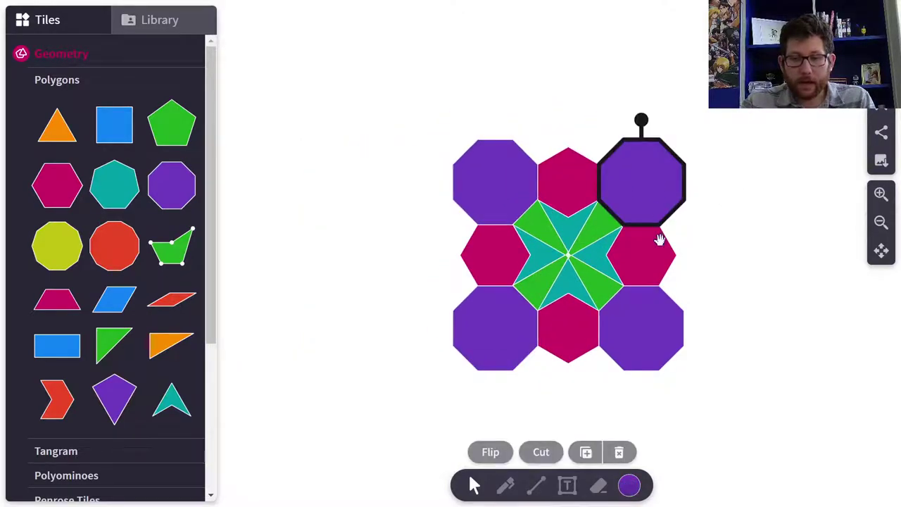
Step: Recolour all four purple octagons light green
left_click(629, 485)
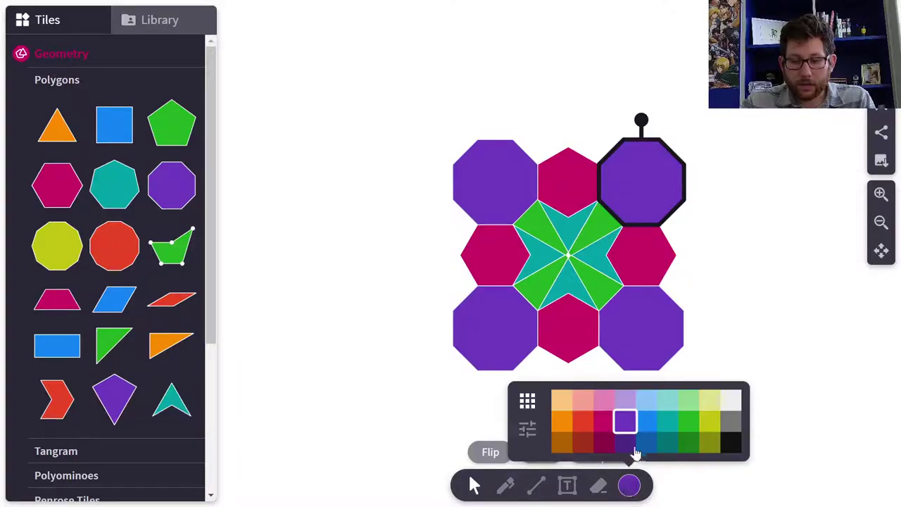
left_click(693, 410)
left_click(658, 332)
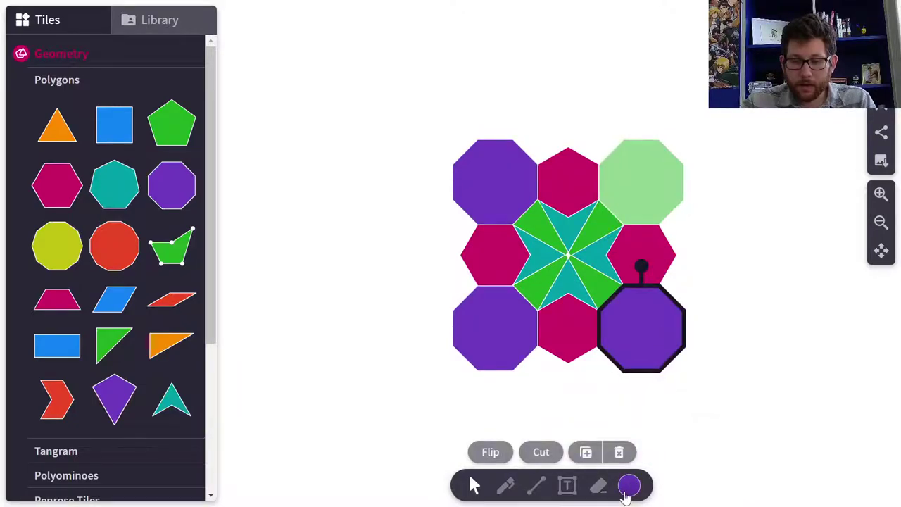
left_click(628, 485)
left_click(693, 405)
left_click(531, 329)
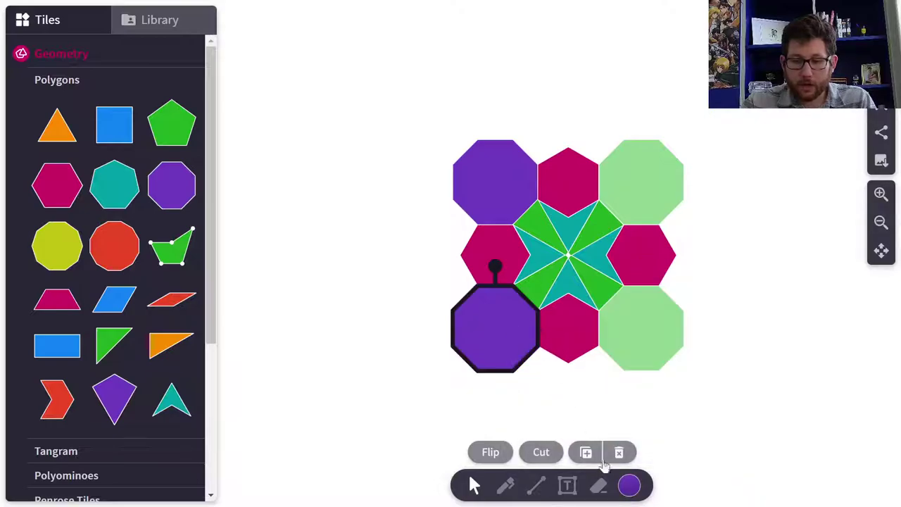
left_click(628, 485)
left_click(687, 402)
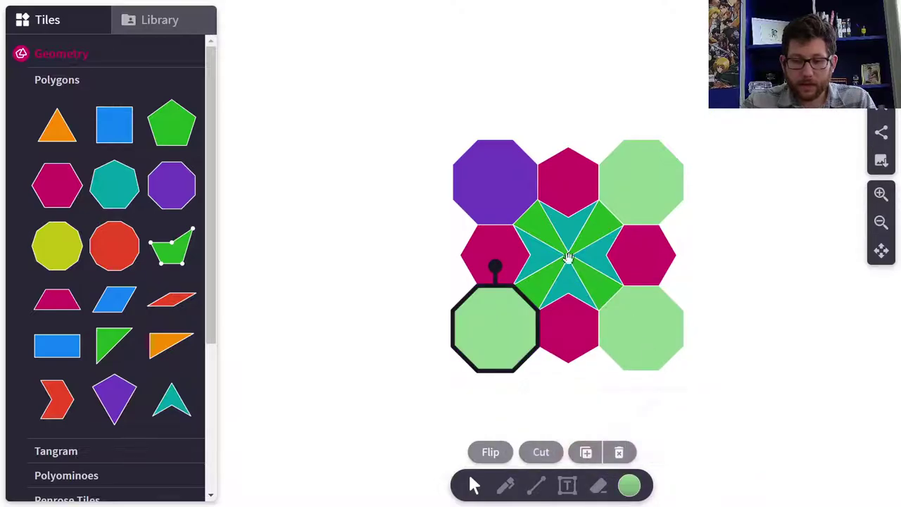
left_click(504, 205)
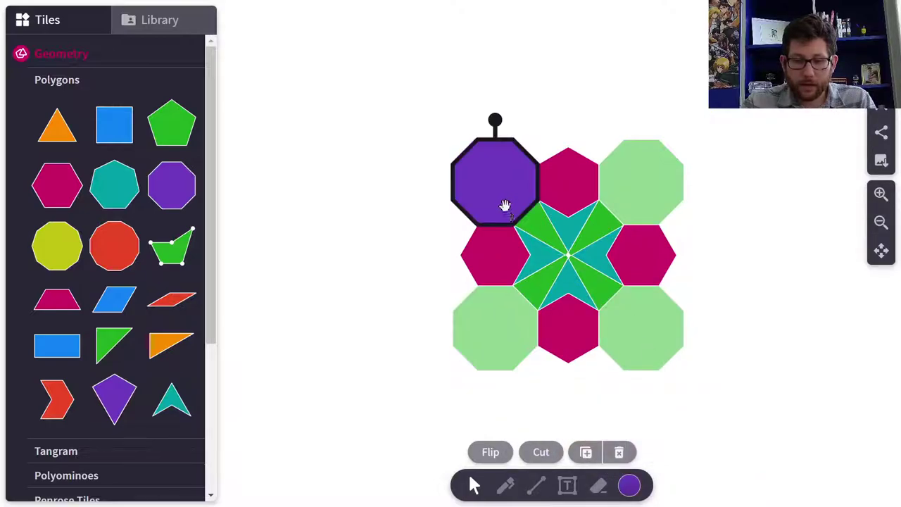
left_click(629, 484)
left_click(687, 404)
Step: Recolour all four magenta hexagons light blue
left_click(637, 262)
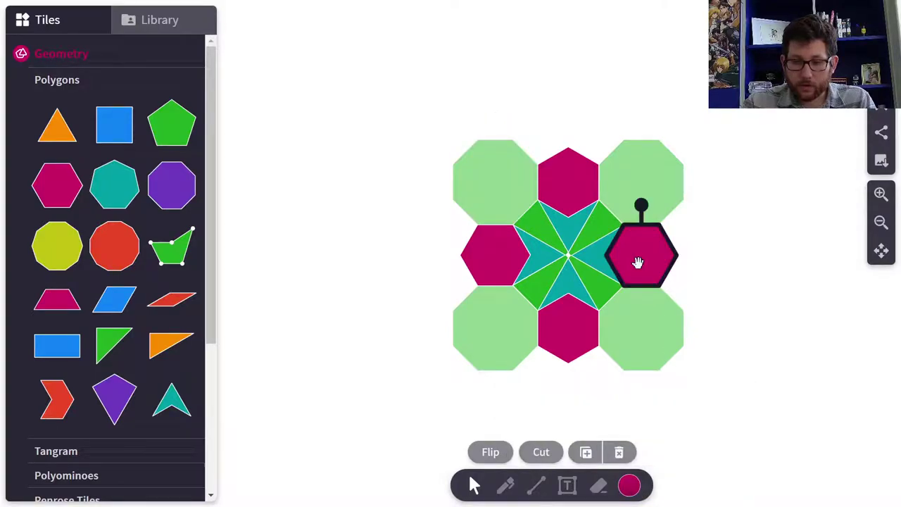
left_click(630, 486)
left_click(652, 404)
left_click(583, 331)
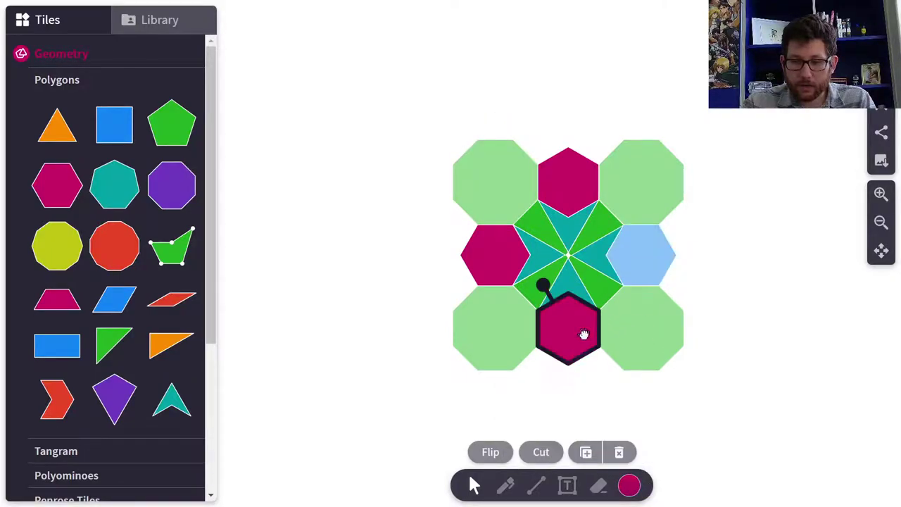
left_click(630, 485)
left_click(652, 405)
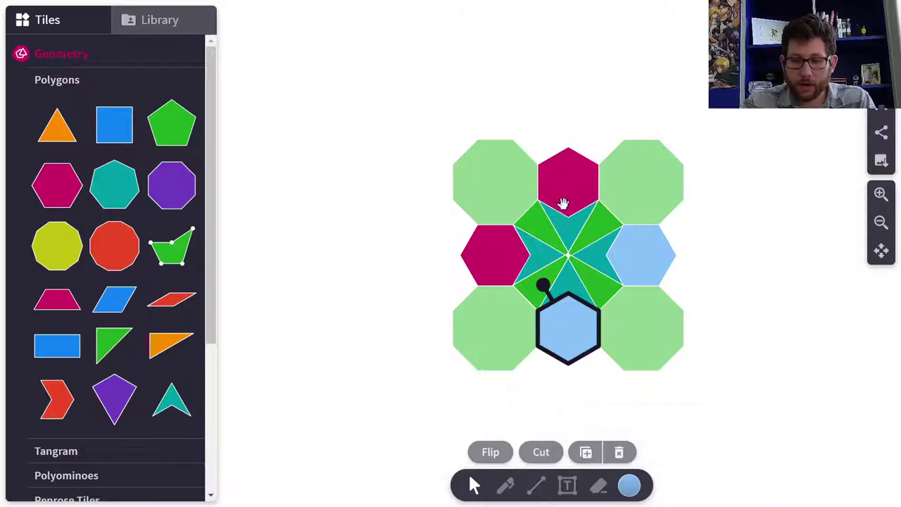
left_click(563, 201)
left_click(630, 485)
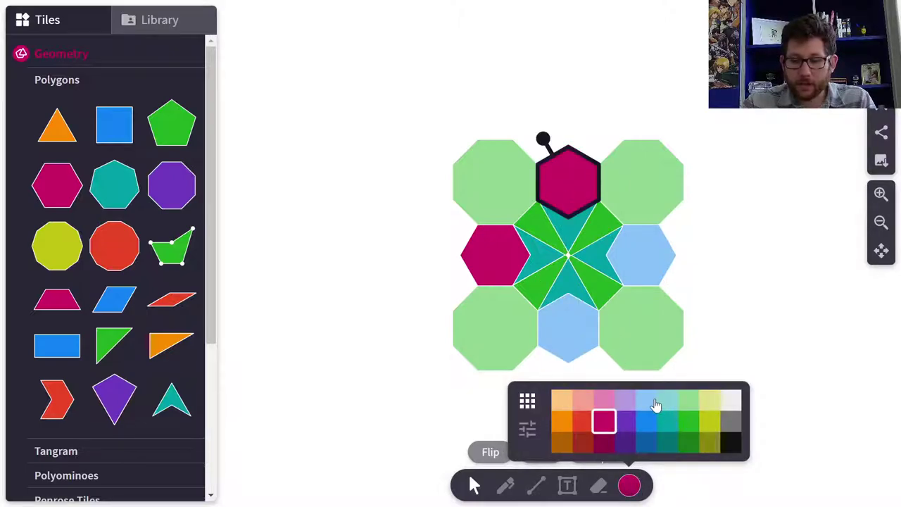
left_click(654, 406)
left_click(488, 262)
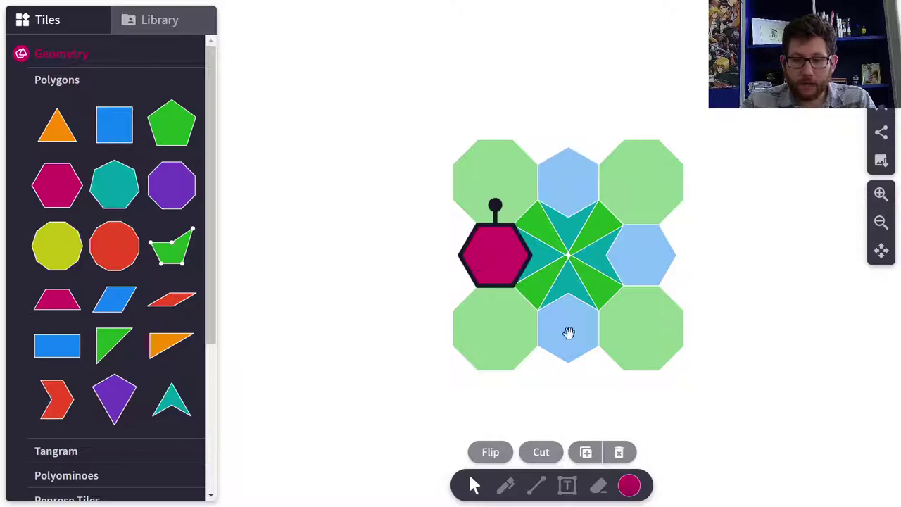
left_click(630, 485)
left_click(660, 405)
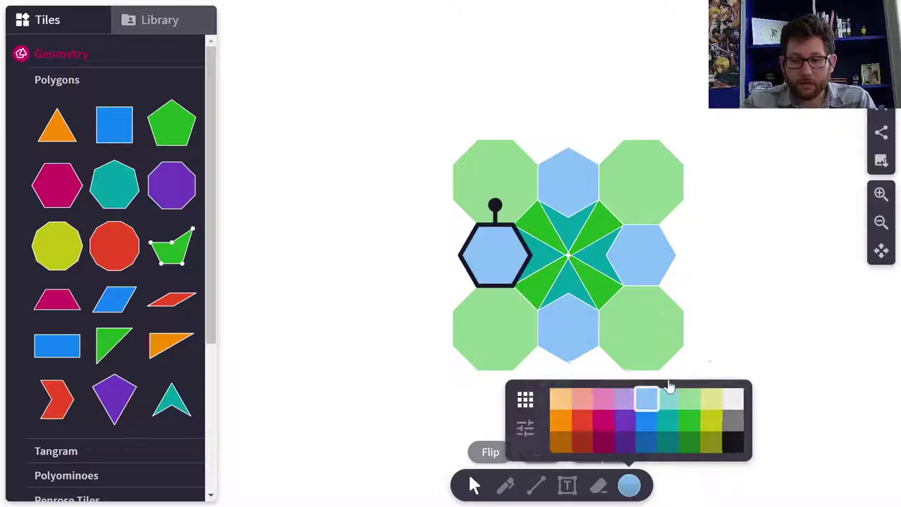
left_click(754, 387)
Step: Copy the recoloured pattern and place the copy to the left of the original
left_click_drag(739, 422, 425, 92)
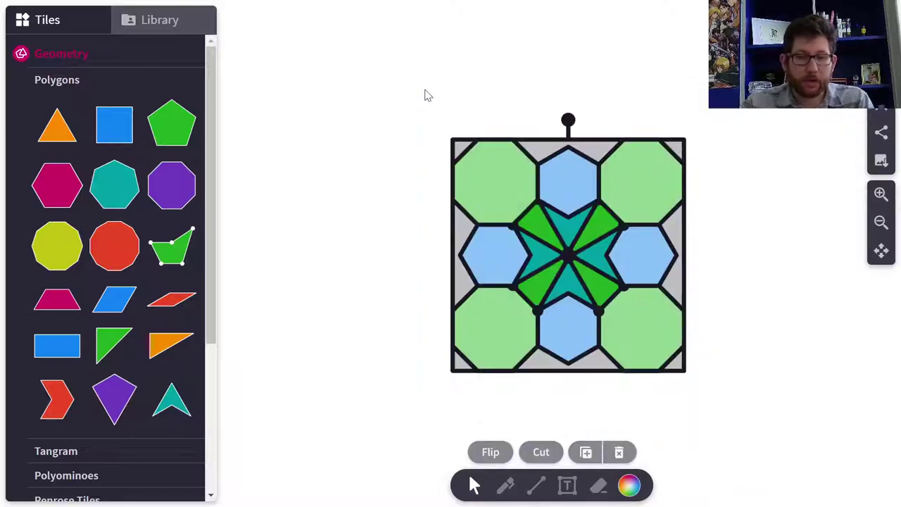
left_click(361, 167)
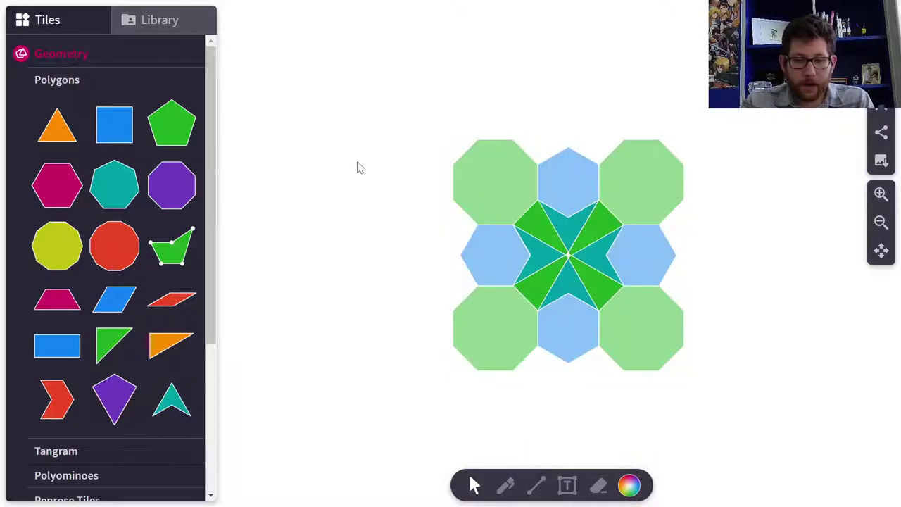
key("ctrl+v")
left_click_drag(483, 155, 348, 169)
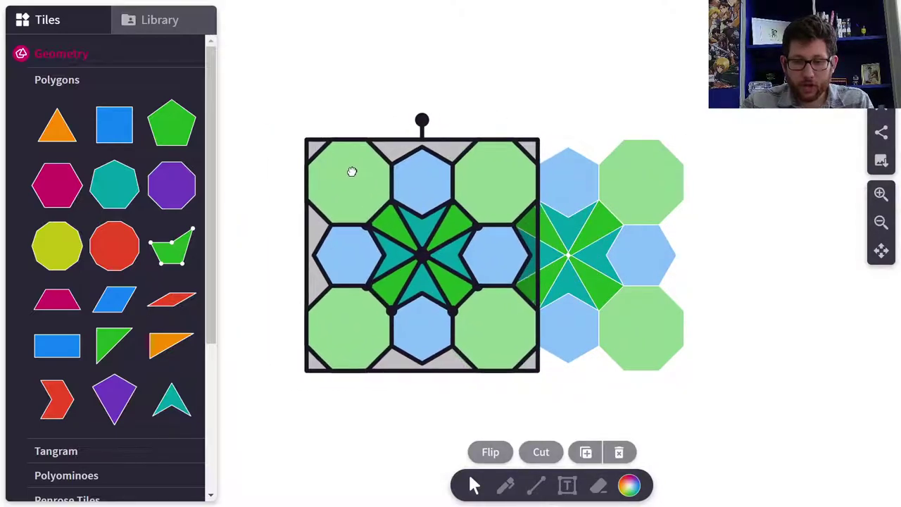
Step: Duplicate the row of rosette patterns and position the copy directly beneath it
left_click(700, 224)
left_click_drag(267, 95, 752, 445)
key("ctrl+d")
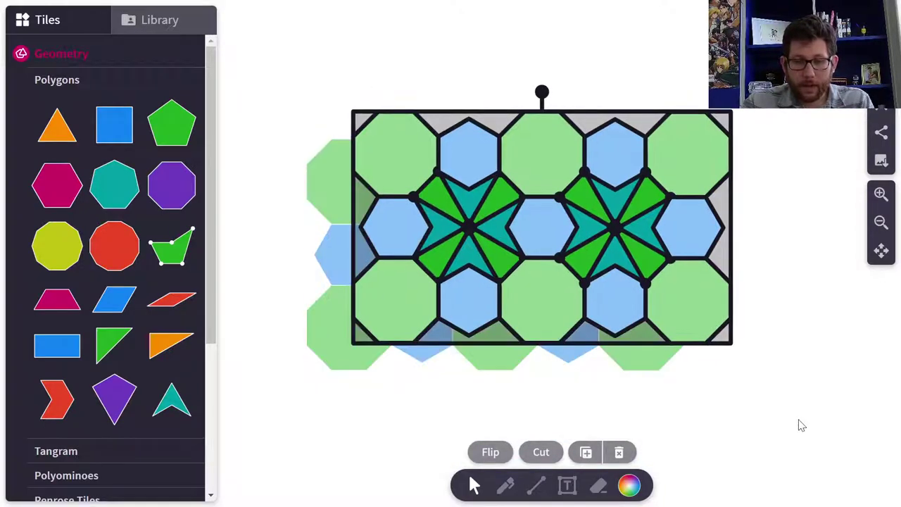
left_click_drag(541, 145, 495, 324)
left_click(715, 354)
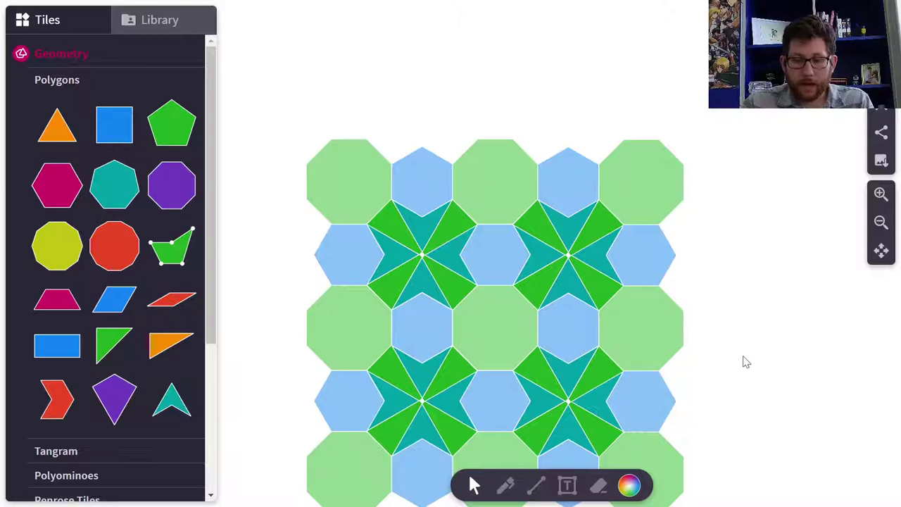
Step: Select the whole tiling and move a copy to the right to extend it
scroll(749, 361, "down", 3)
left_click_drag(264, 24, 749, 297)
left_click_drag(809, 371, 839, 436)
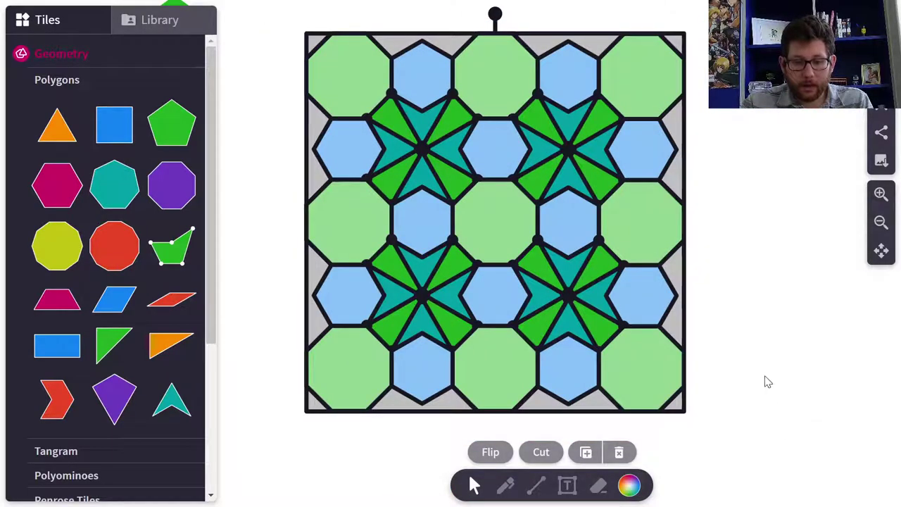
left_click_drag(454, 197, 748, 198)
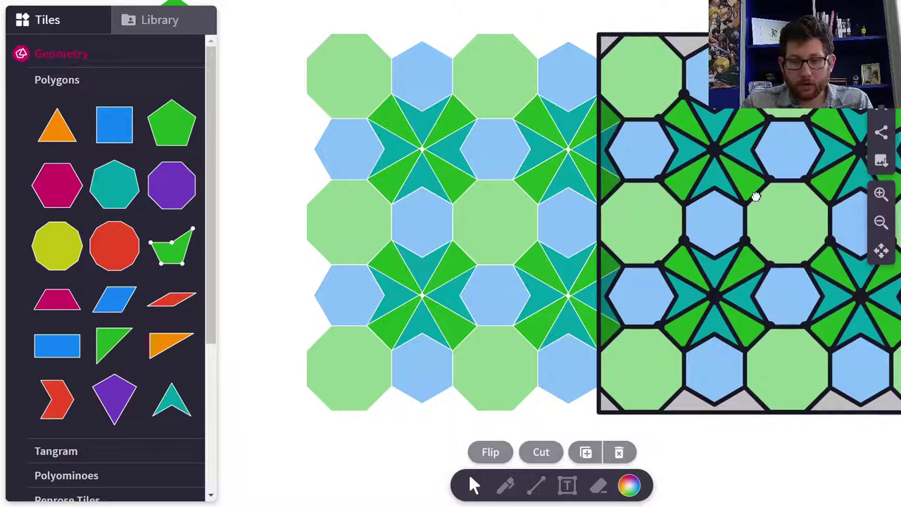
left_click(702, 451)
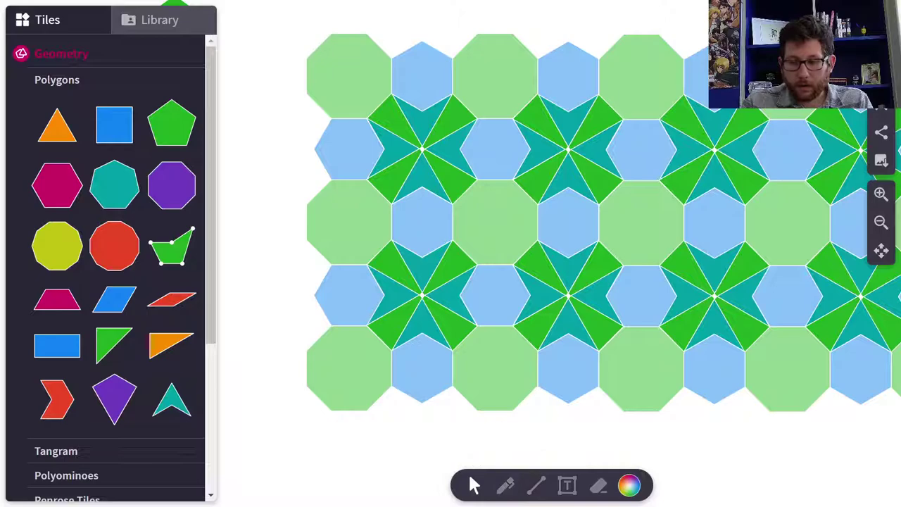
Step: Zoom out three steps and delete the stray green pentagon
left_click(881, 223)
left_click(881, 223)
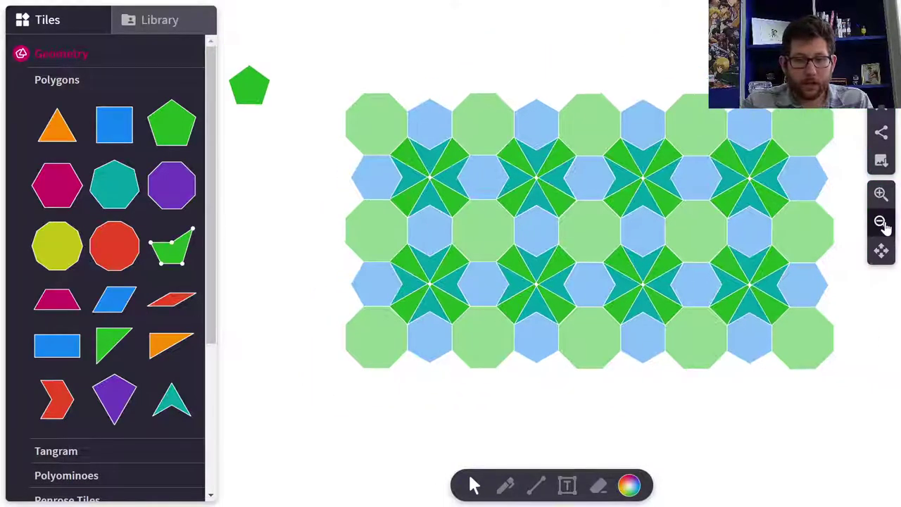
left_click(881, 223)
left_click(277, 94)
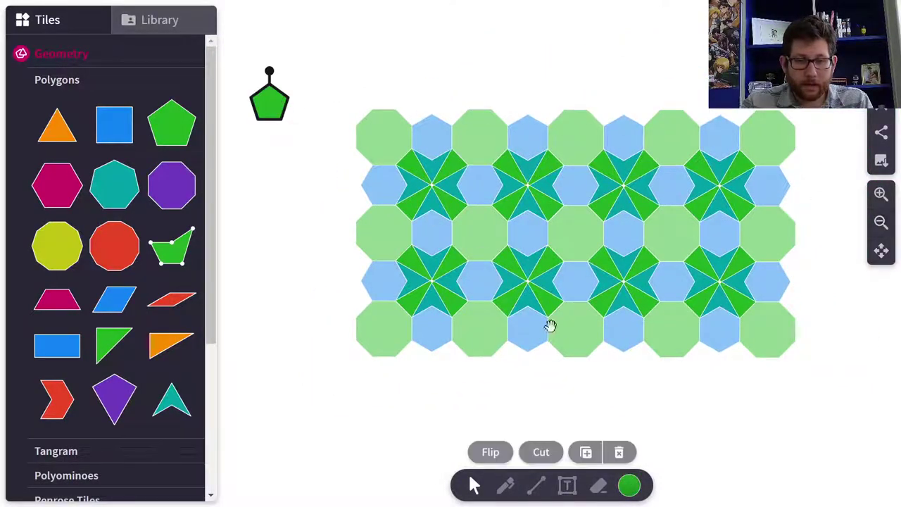
left_click(621, 451)
Step: Duplicate the whole tiling and place the copy below the original
left_click_drag(336, 96, 867, 399)
left_click(585, 451)
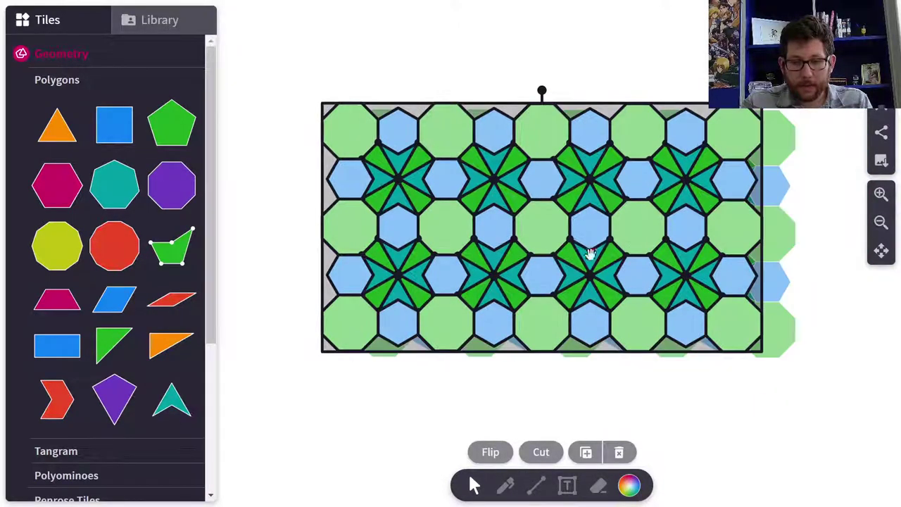
left_click_drag(569, 298, 575, 403)
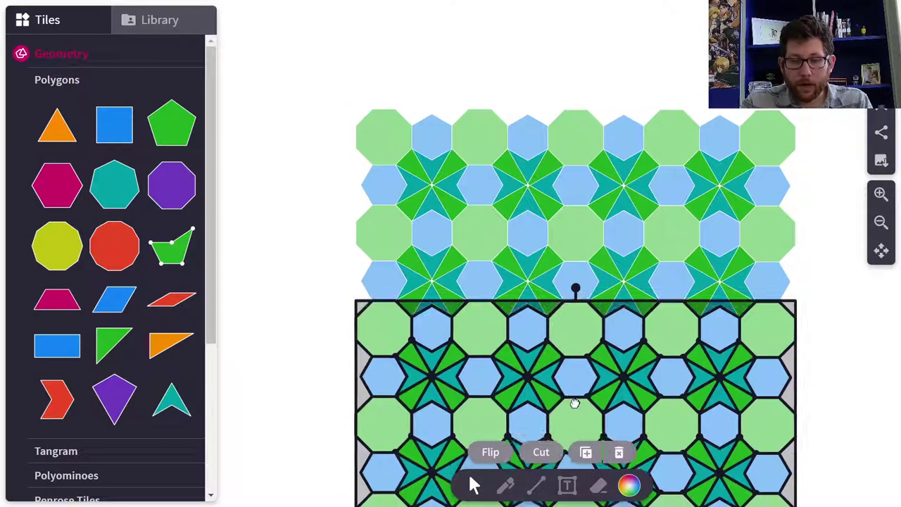
left_click(821, 363)
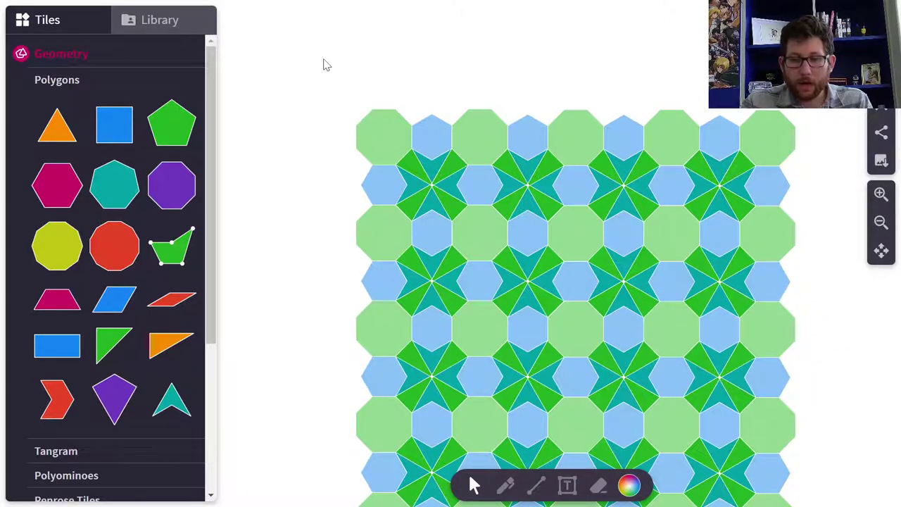
Step: Slide the tiling copy left until it interlocks seamlessly with the original pattern
left_click_drag(324, 61, 840, 503)
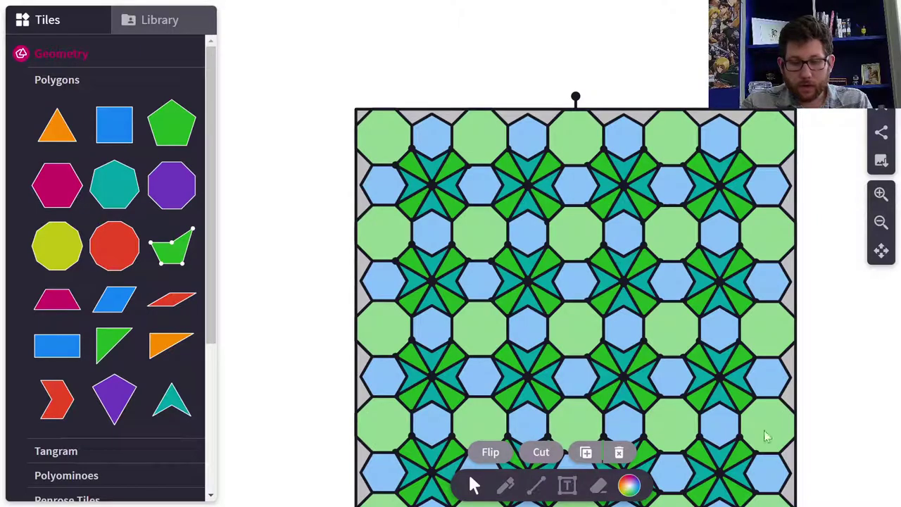
left_click_drag(610, 320, 455, 300)
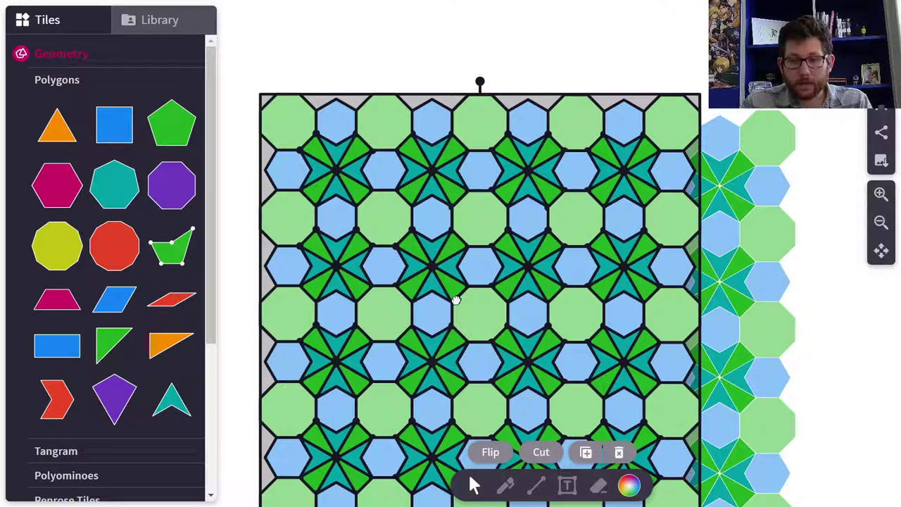
left_click(841, 323)
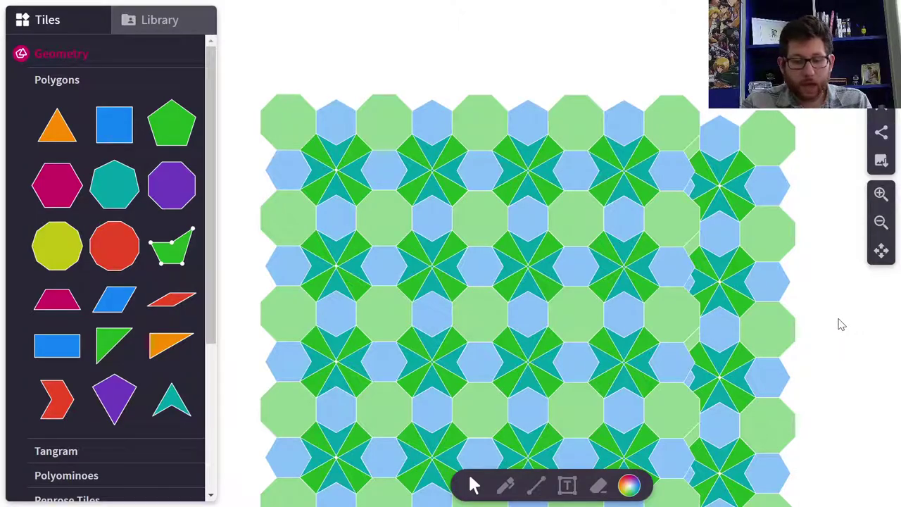
key("ctrl+z")
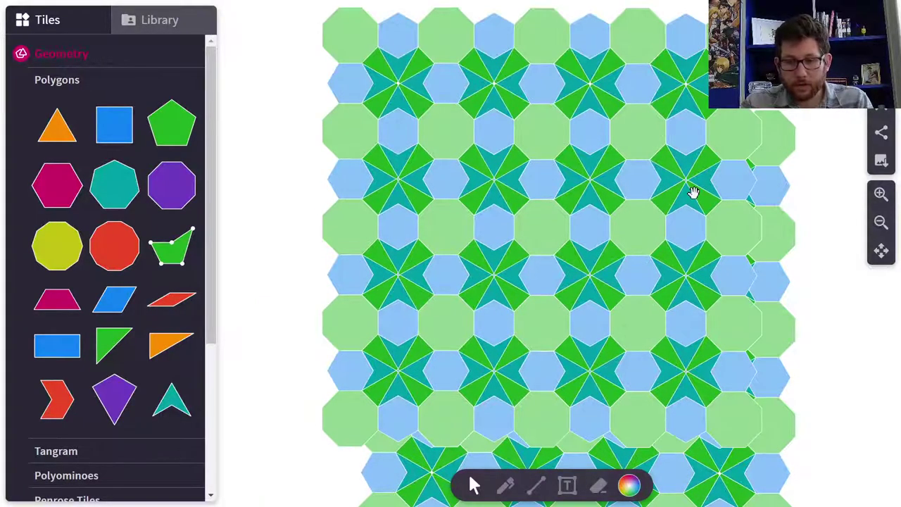
key("ctrl+z")
key("ctrl+z")
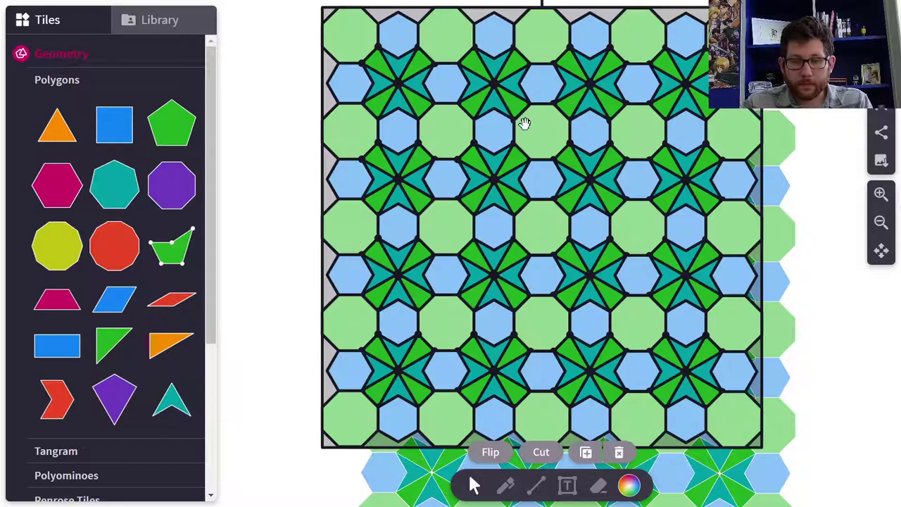
key("ctrl+z")
key("ctrl+z")
key("ctrl+z")
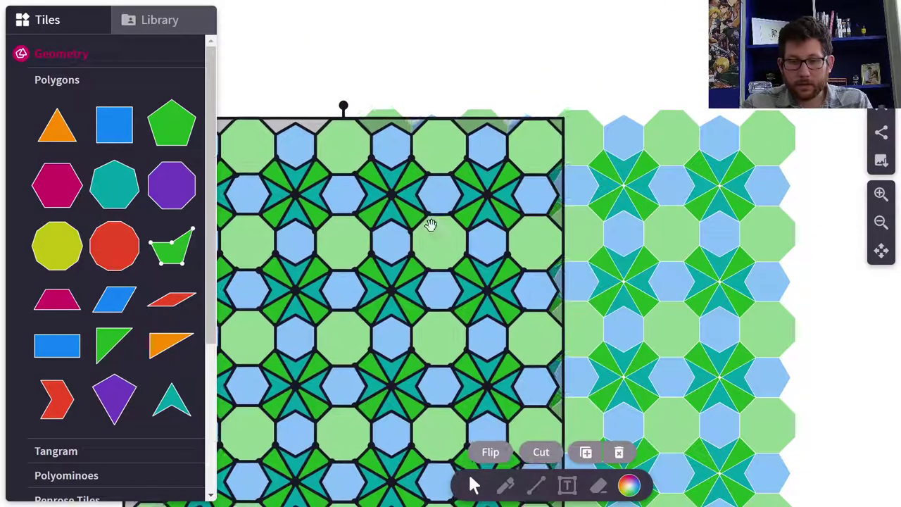
key("ctrl+z")
left_click_drag(355, 209, 319, 214)
left_click_drag(380, 215, 362, 214)
left_click(863, 320)
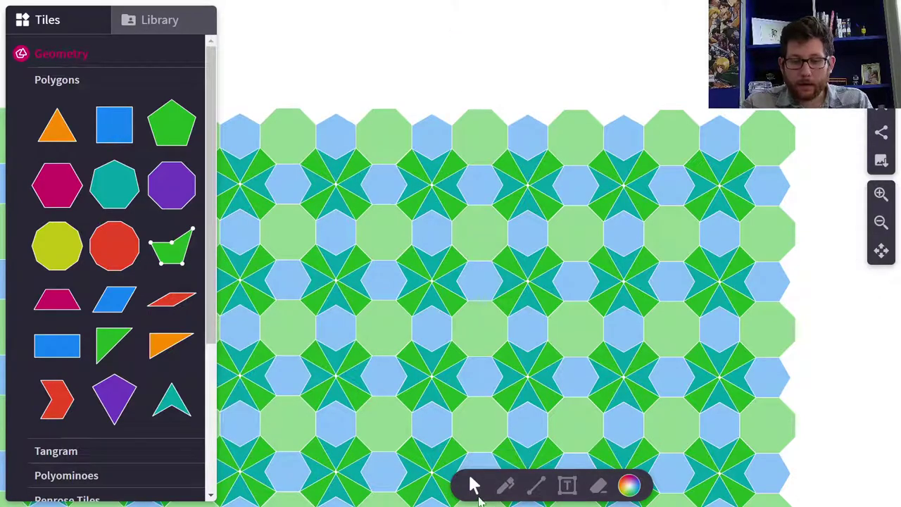
Step: Zoom in three steps so the rosette tessellation fills the canvas close up
scroll(800, 343, "down", 3)
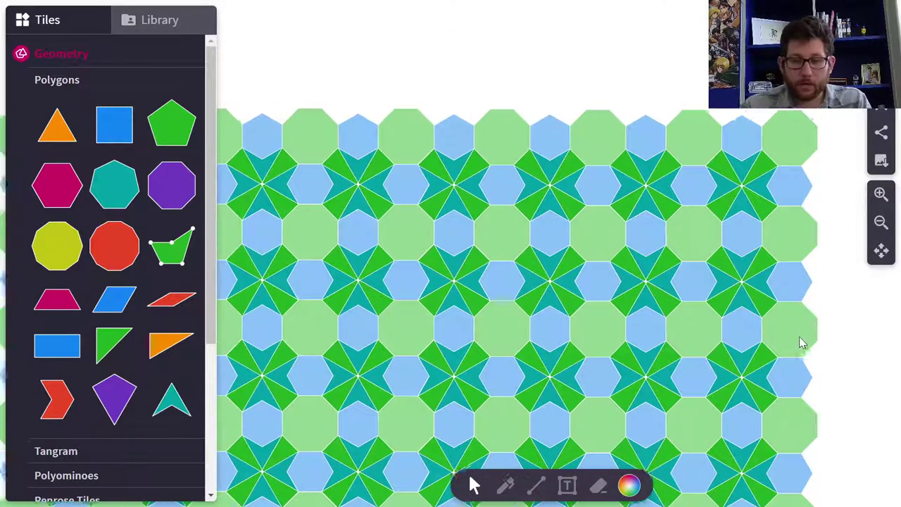
scroll(799, 338, "up", 1)
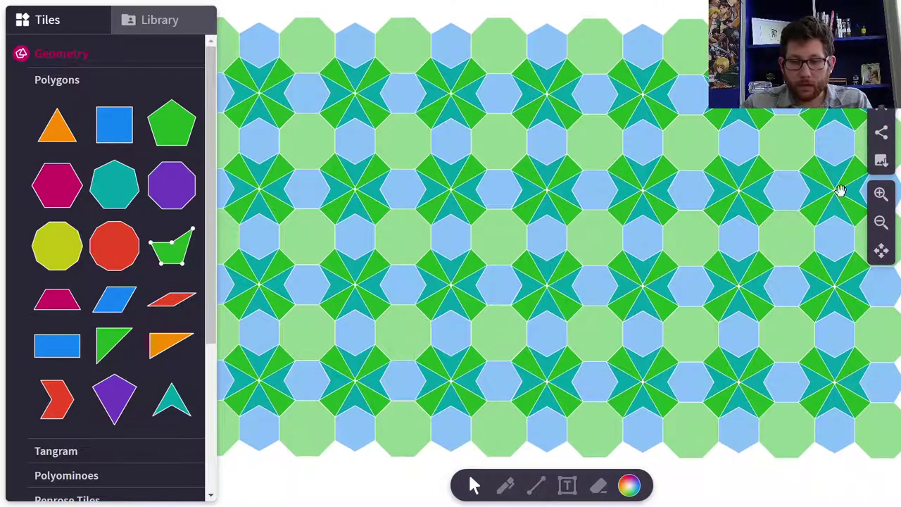
left_click(881, 197)
left_click(881, 197)
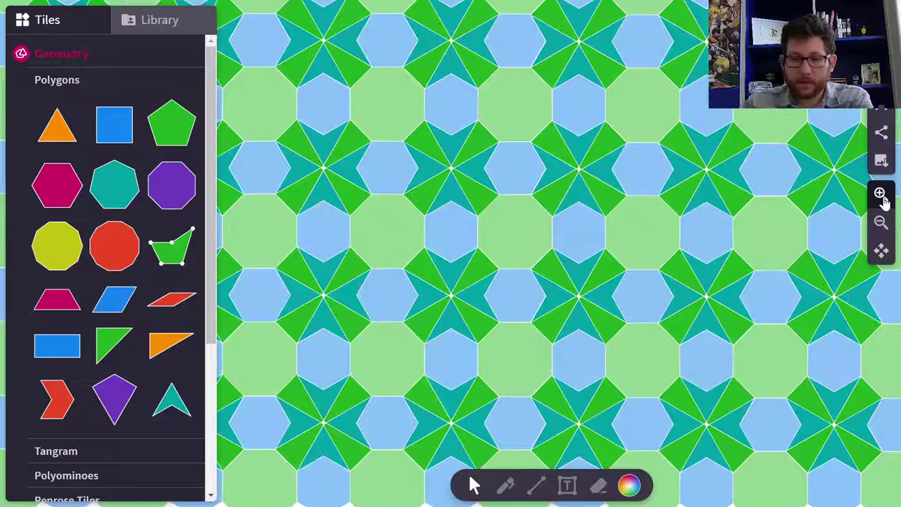
scroll(822, 212, "up", 3)
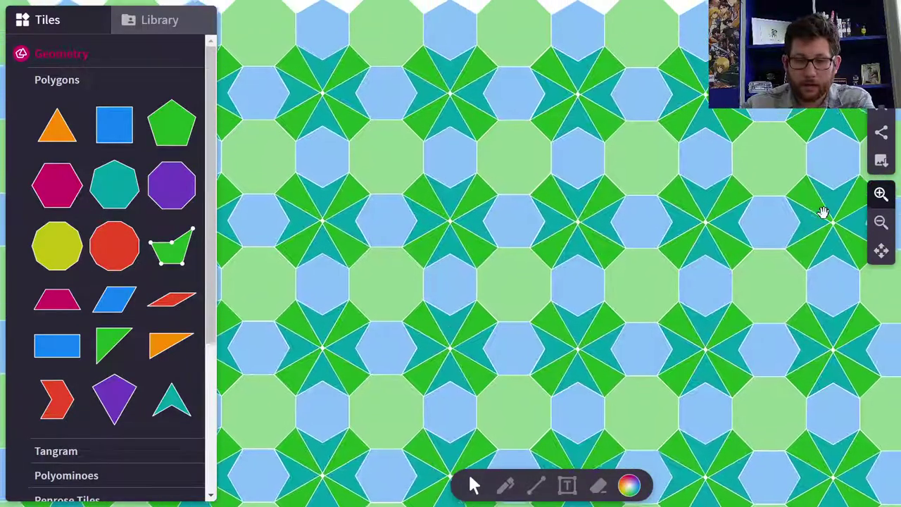
scroll(823, 212, "down", 2)
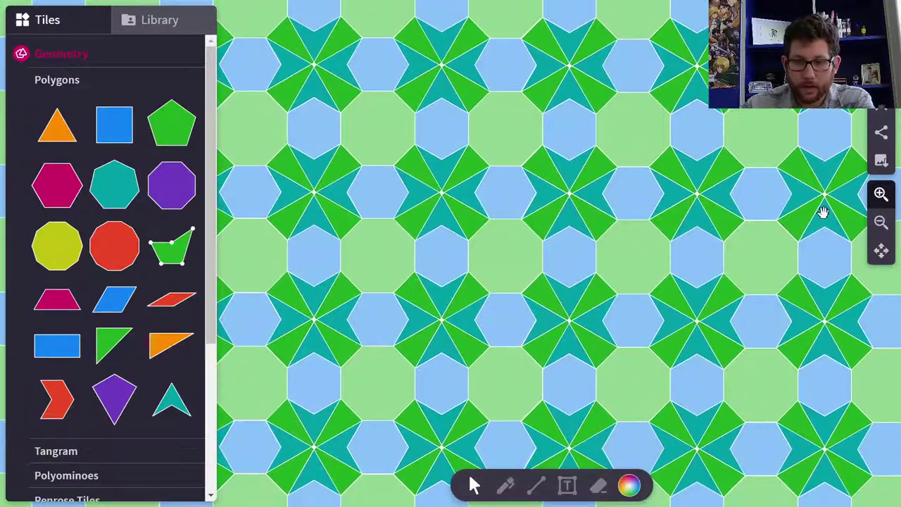
left_click(881, 196)
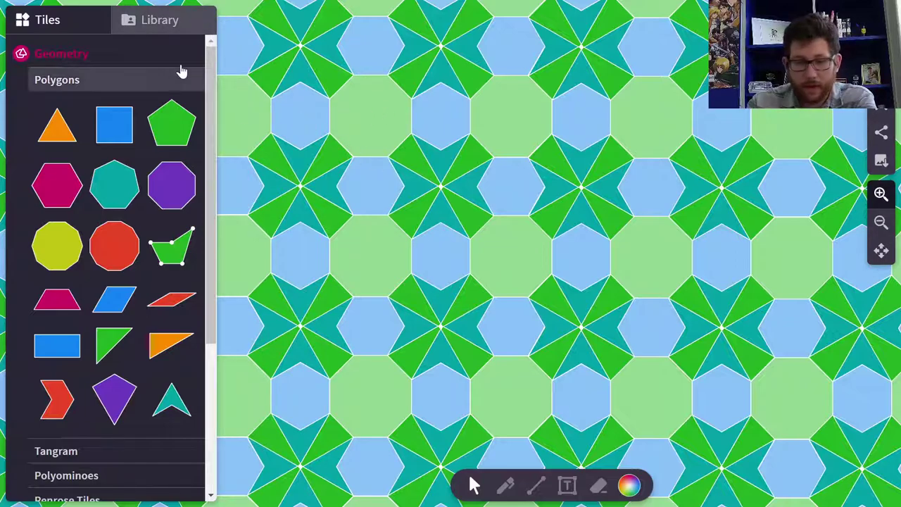
Step: Preview the Star Tiles and Kolam Tiles library examples, then load Fractal
left_click(178, 24)
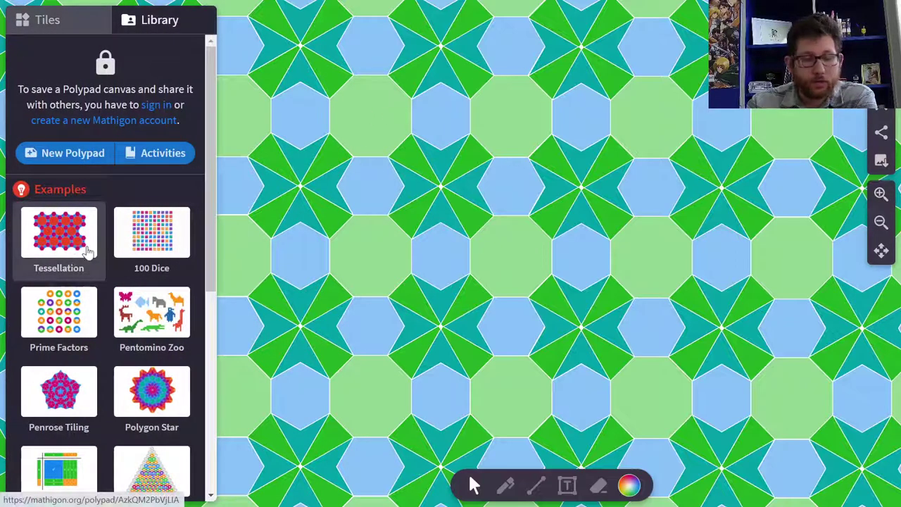
scroll(90, 278, "down", 5)
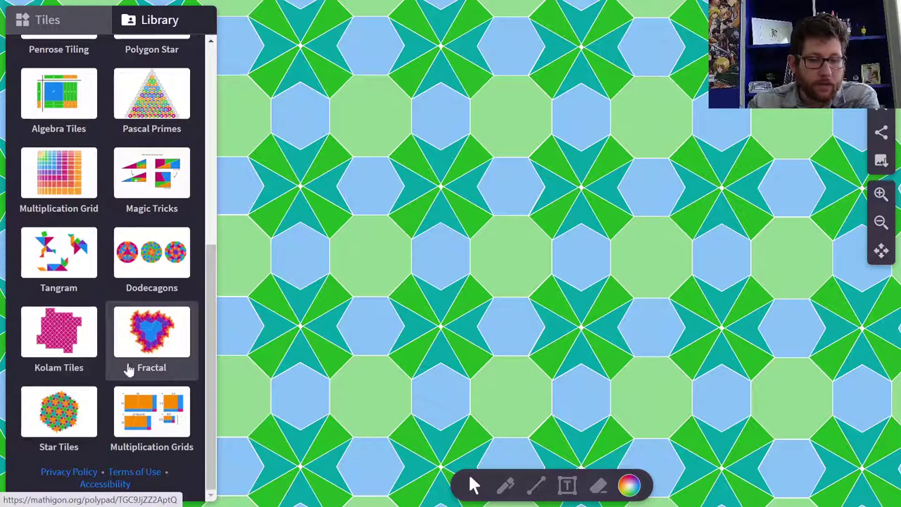
left_click(74, 409)
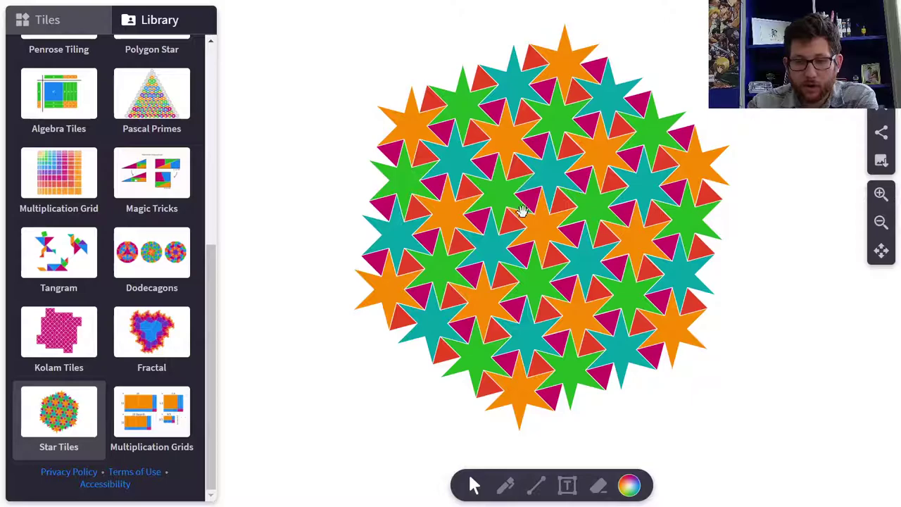
left_click(60, 334)
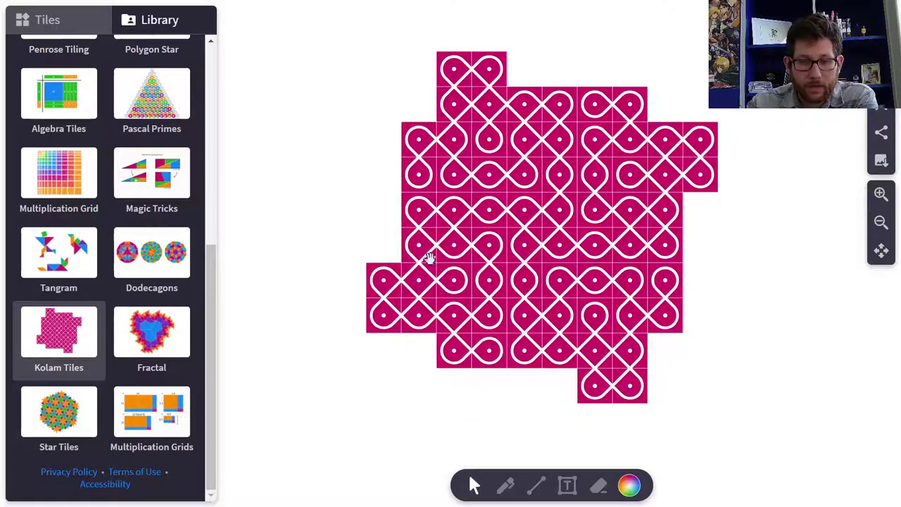
left_click(146, 331)
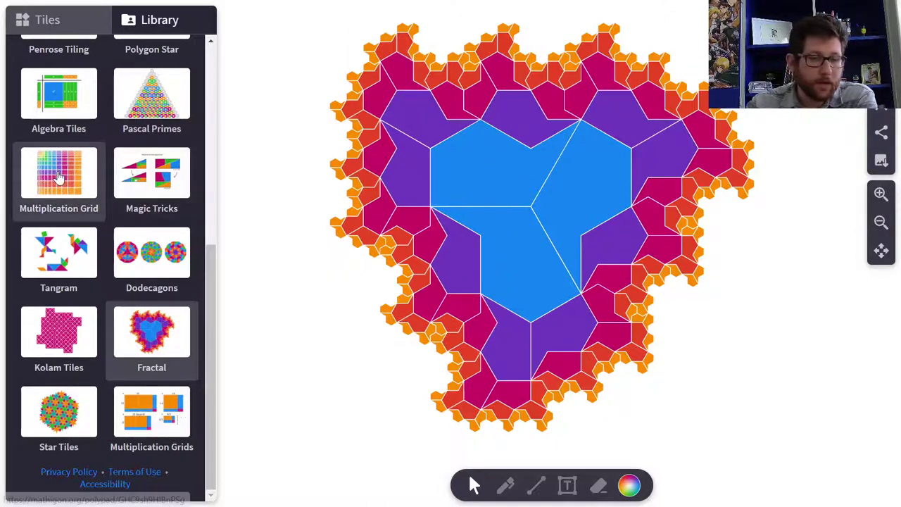
scroll(133, 280, "up", 10)
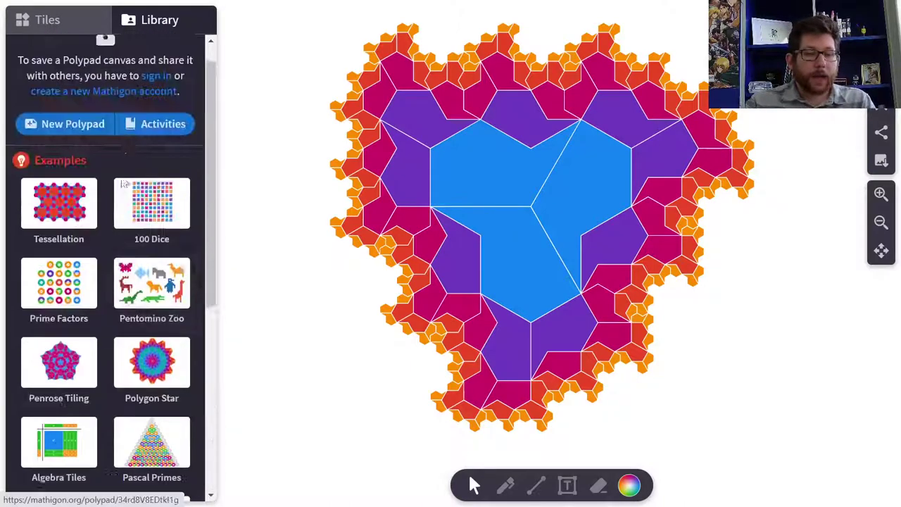
left_click(71, 24)
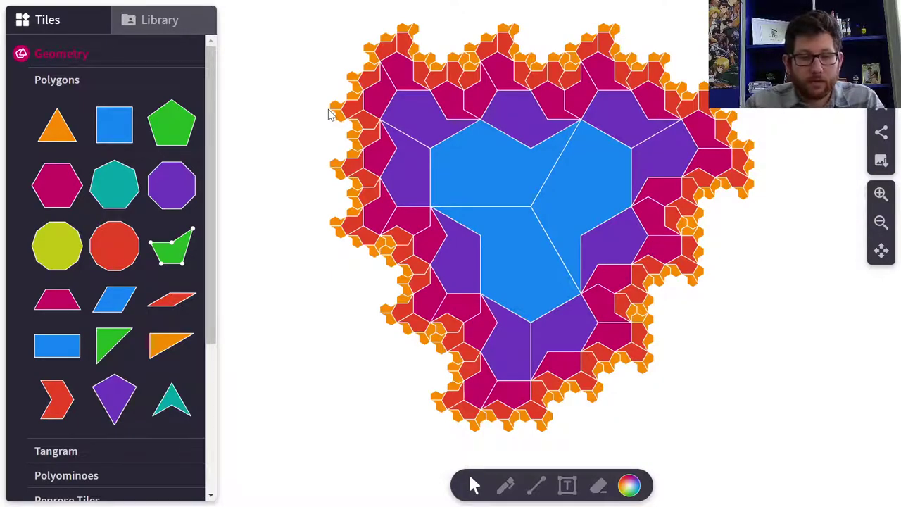
Step: Delete the whole Fractal pattern and place one blue square on the empty canvas
left_click_drag(280, 23, 846, 446)
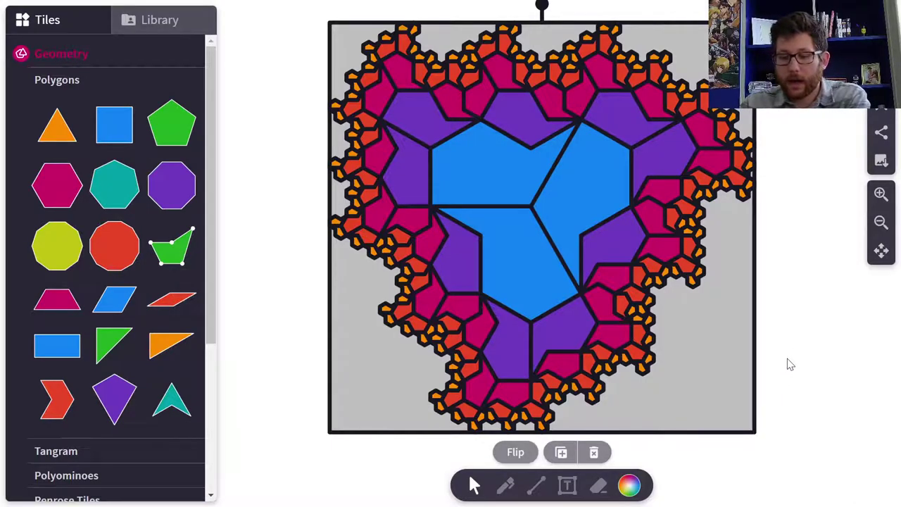
left_click(593, 451)
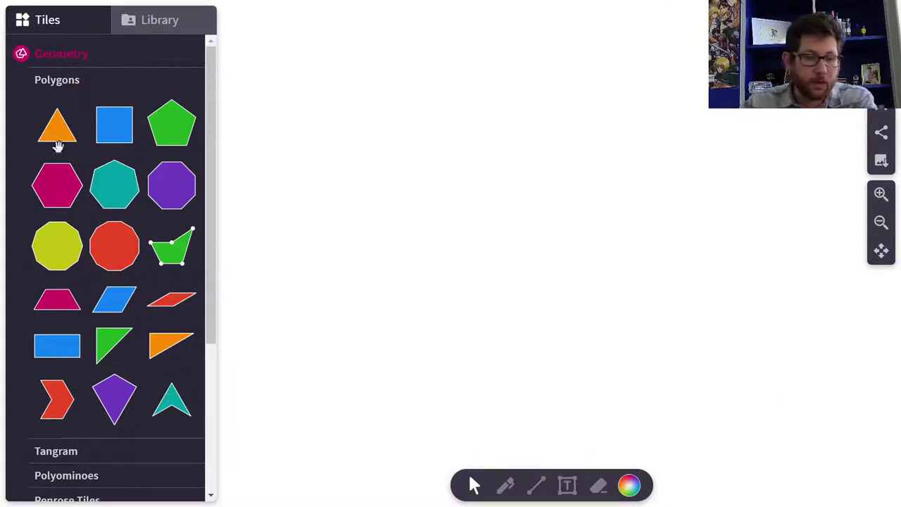
left_click_drag(125, 128, 356, 141)
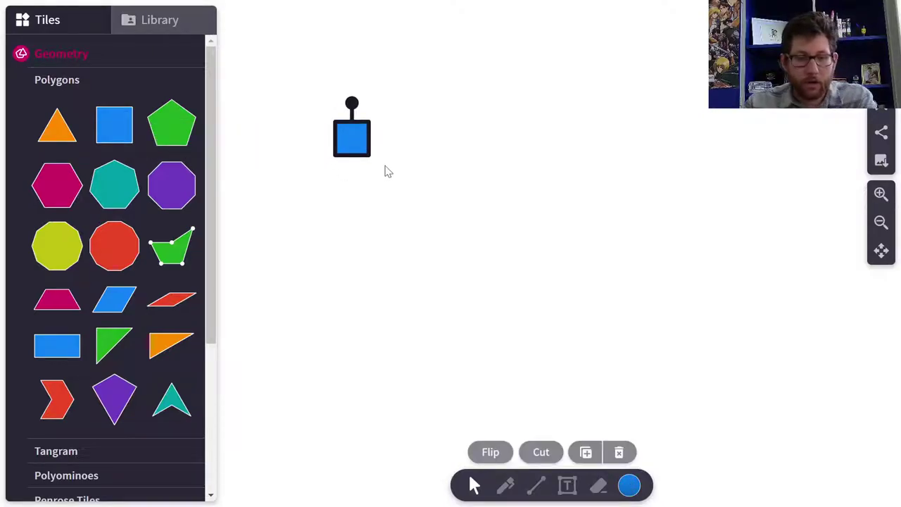
Step: Duplicate the blue square twice, joining the copies edge to edge in a row
key("ctrl+d")
left_click_drag(537, 232, 383, 147)
left_click(454, 153)
key("ctrl+d")
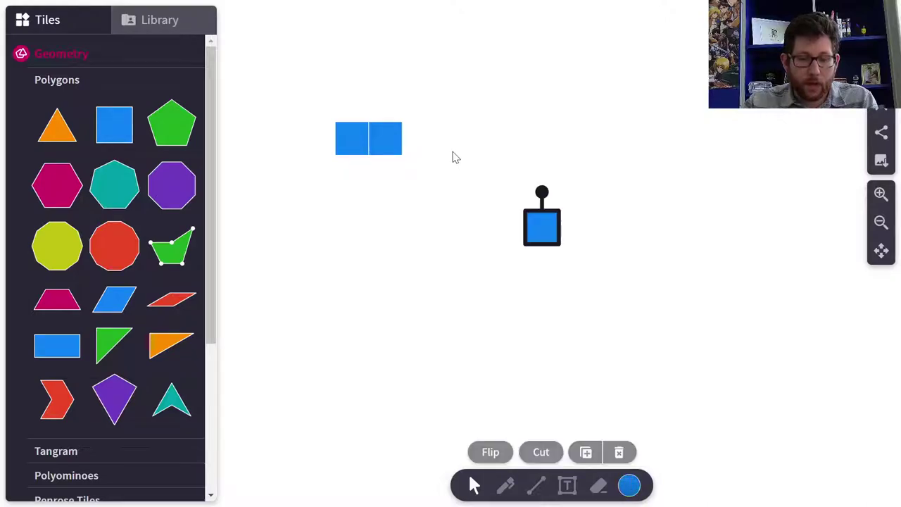
left_click_drag(551, 209, 418, 142)
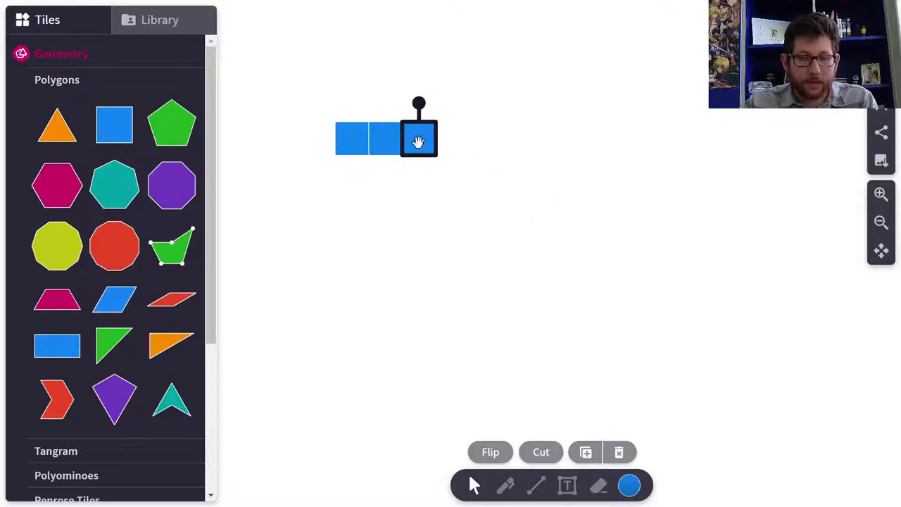
left_click(517, 192)
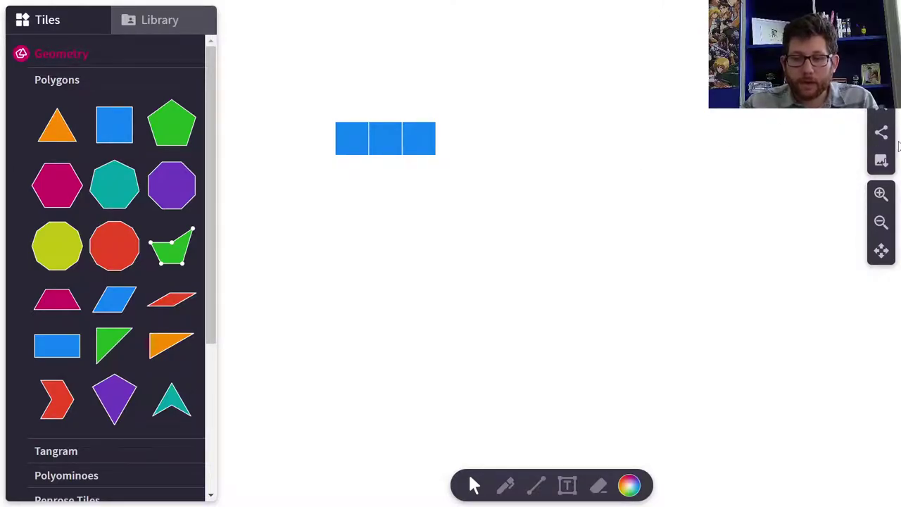
Step: Export the canvas as fractal.png and dismiss the browser's download notice
left_click(880, 162)
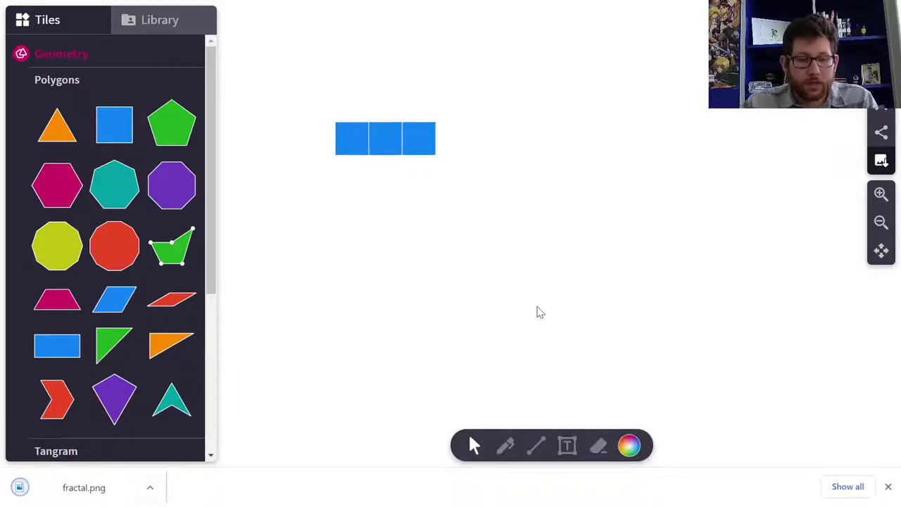
left_click(887, 486)
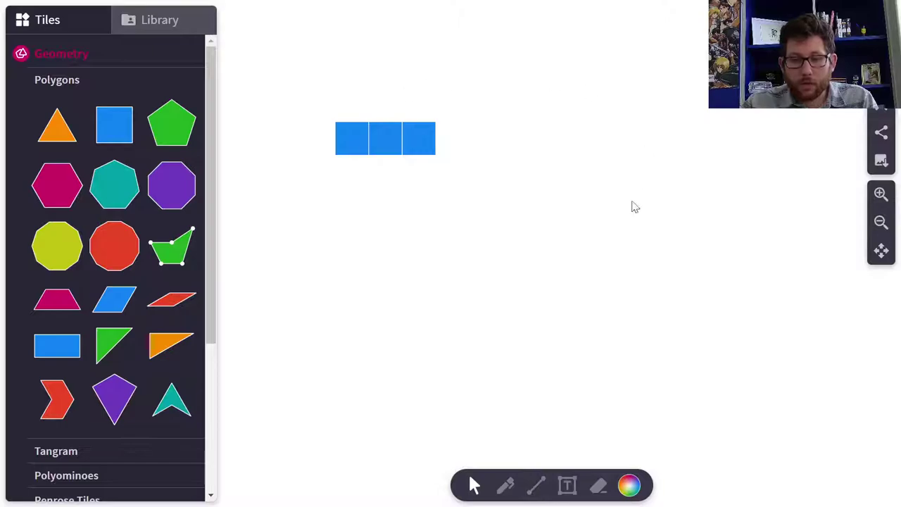